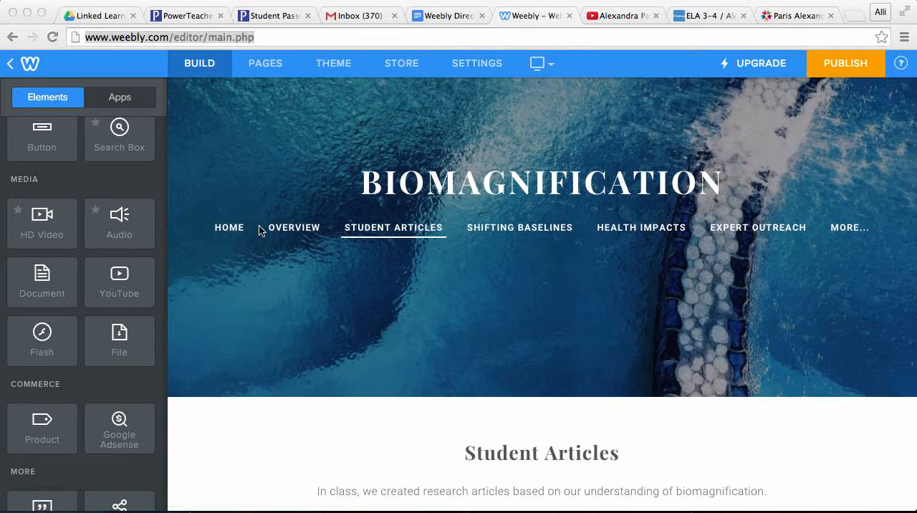
Step: Open the Causes subpage under Overview in the site's navigation
{"action": "left_click", "coordinate": [291, 231]}
{"action": "left_click", "coordinate": [291, 230]}
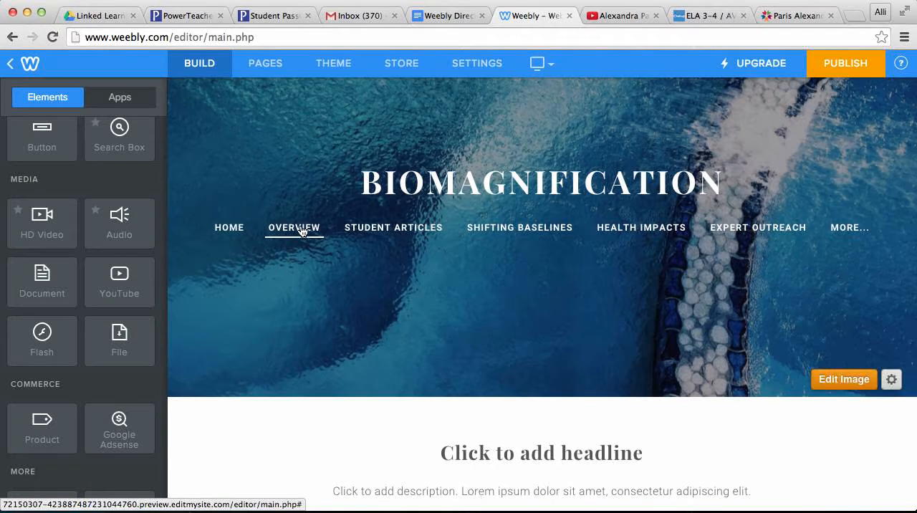
{"action": "mouse_move", "coordinate": [288, 221]}
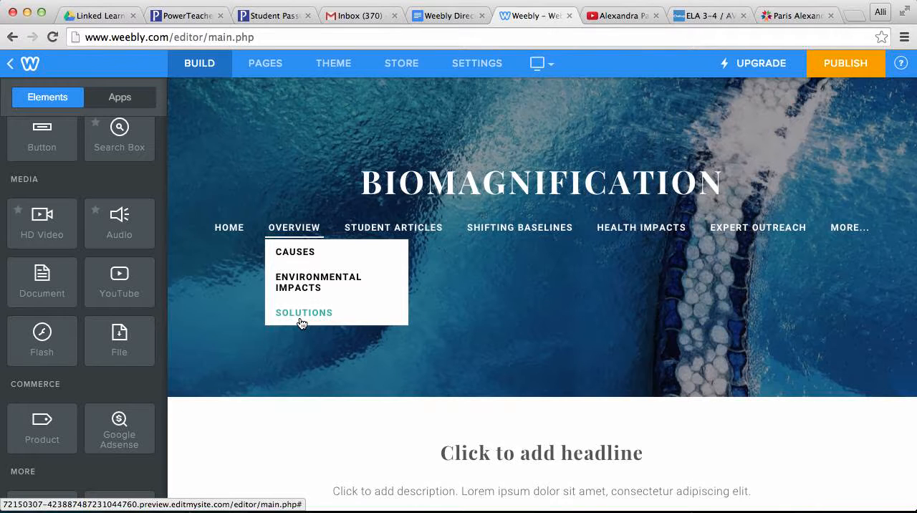
{"action": "left_click", "coordinate": [301, 252]}
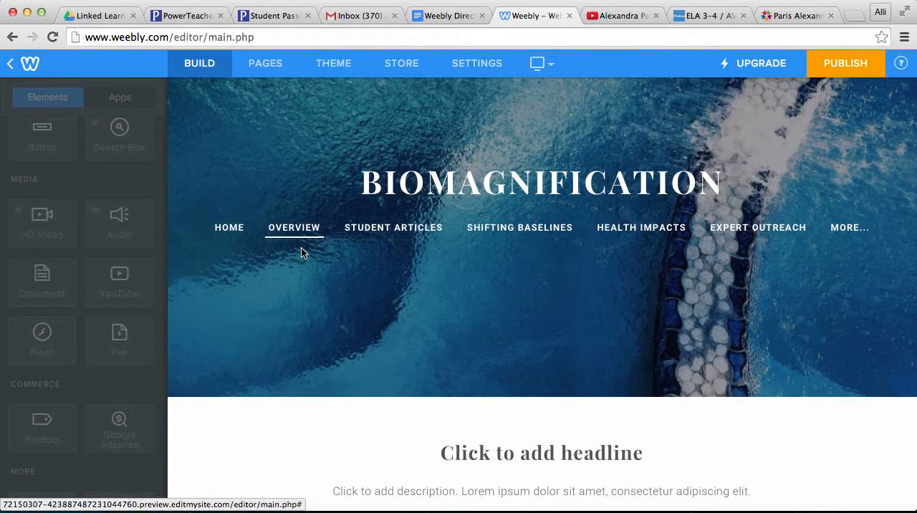
Step: Replace the Causes page's placeholder headline with "Causes of Biomagnification"
{"action": "scroll", "coordinate": [355, 345], "scroll_direction": "down", "scroll_amount": 3}
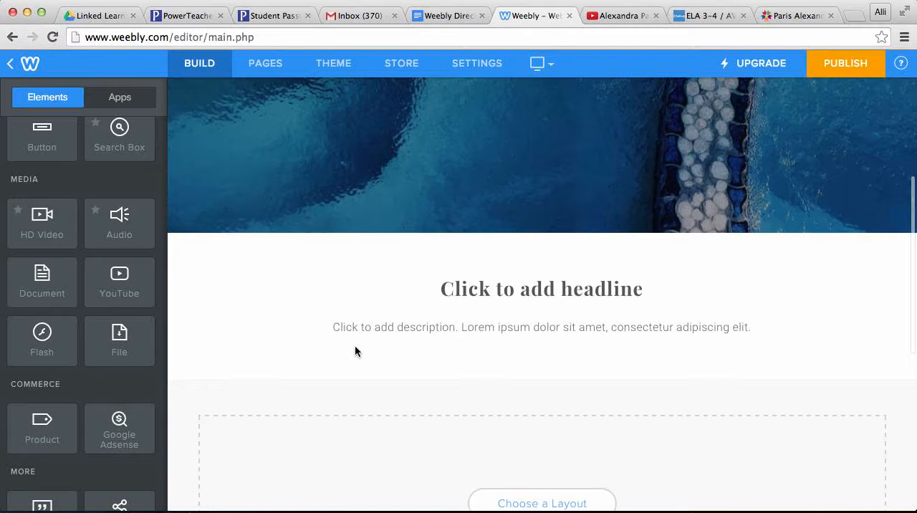
{"action": "scroll", "coordinate": [355, 344], "scroll_direction": "down", "scroll_amount": 2}
{"action": "left_click", "coordinate": [503, 234]}
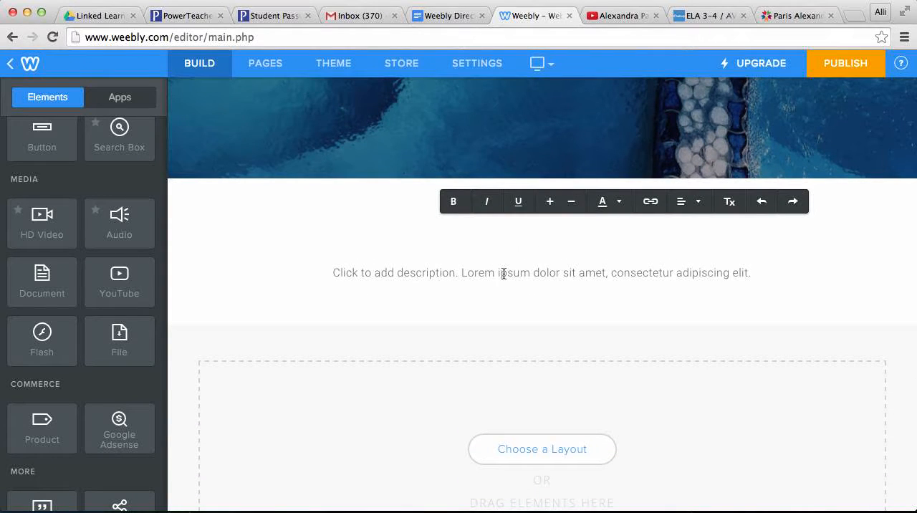
{"action": "type", "text": "Causes"}
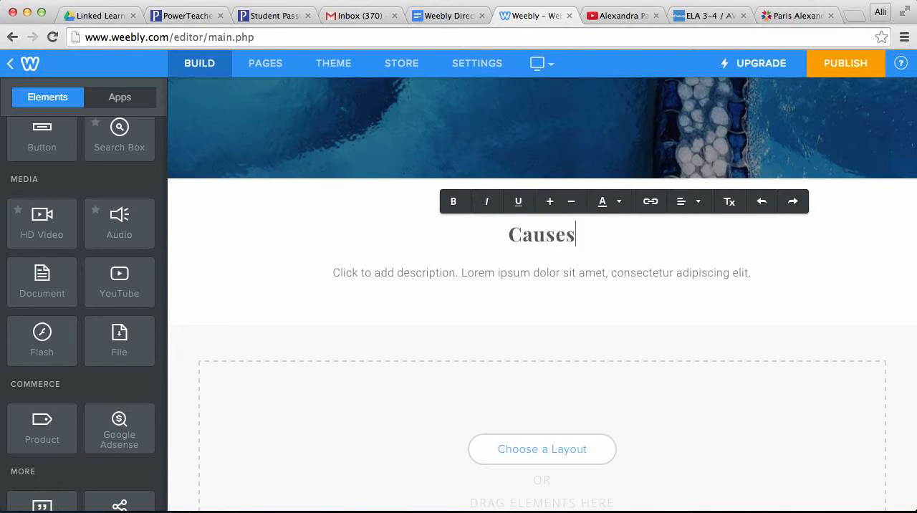
{"action": "type", "text": " of Biomagnification"}
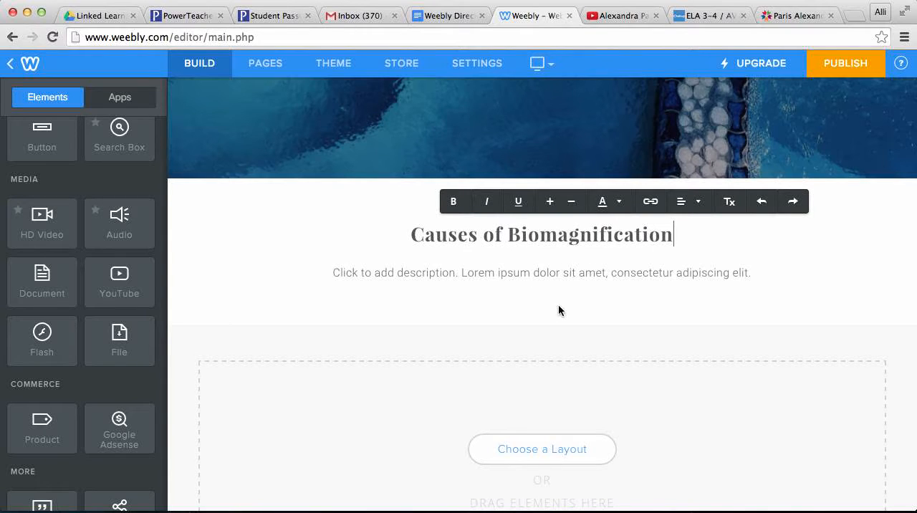
Step: Replace the placeholder description below the headline with "This section will outline the causes of the topic of biomagnification."
{"action": "left_click", "coordinate": [519, 276]}
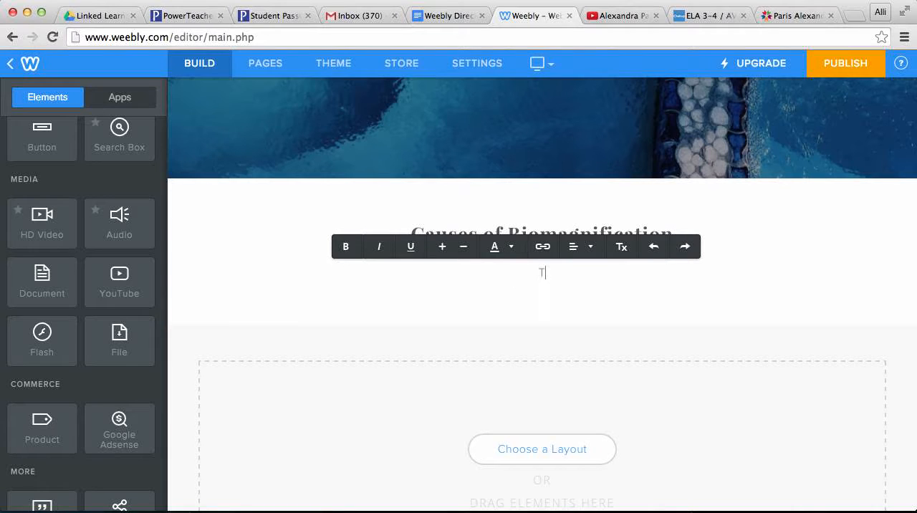
{"action": "type", "text": "This section will ou"}
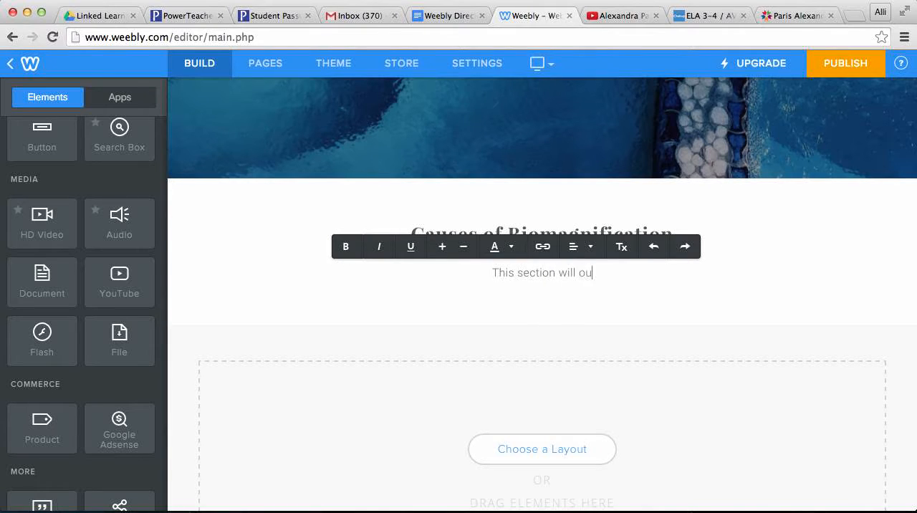
{"action": "type", "text": "tline the "}
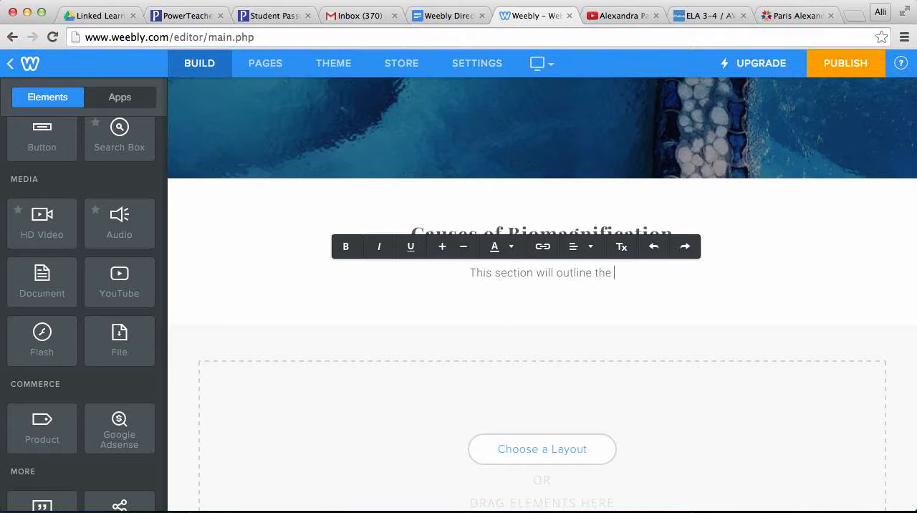
{"action": "type", "text": "causes of the en"}
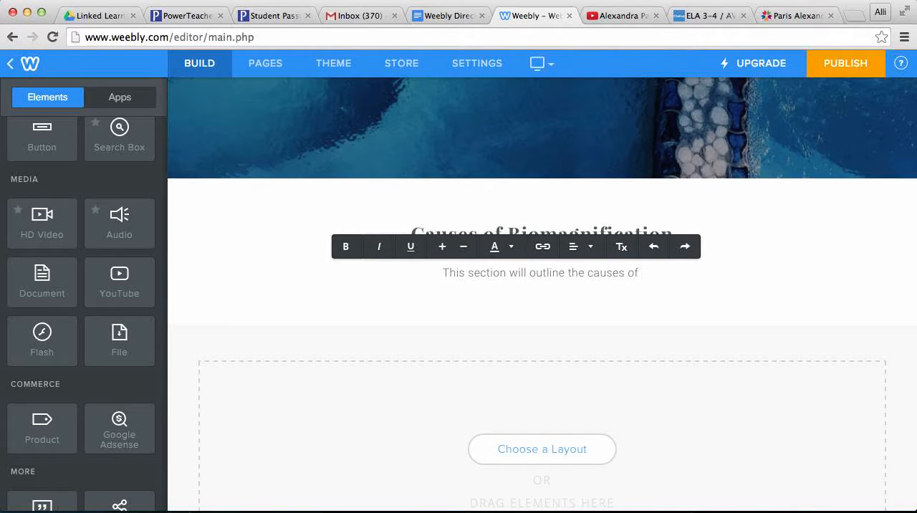
{"action": "key", "text": "BackSpace"}
{"action": "key", "text": "BackSpace"}
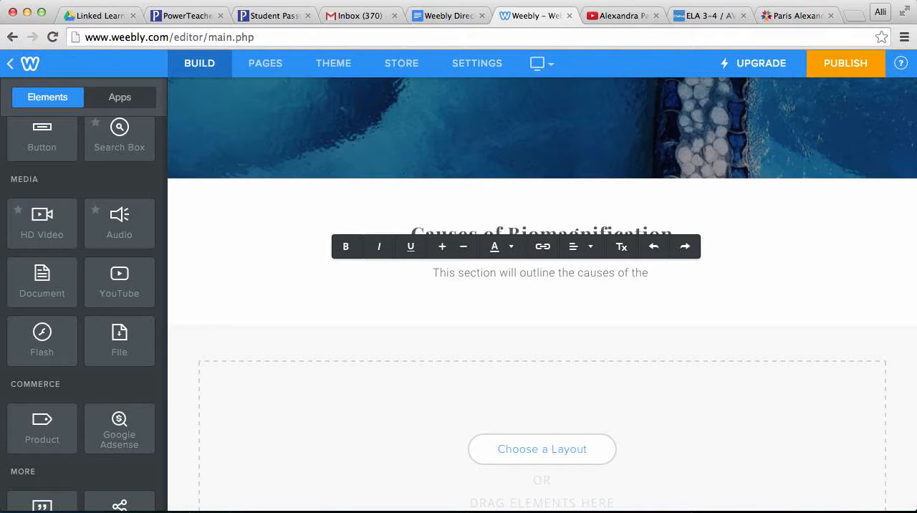
{"action": "type", "text": "topic of"}
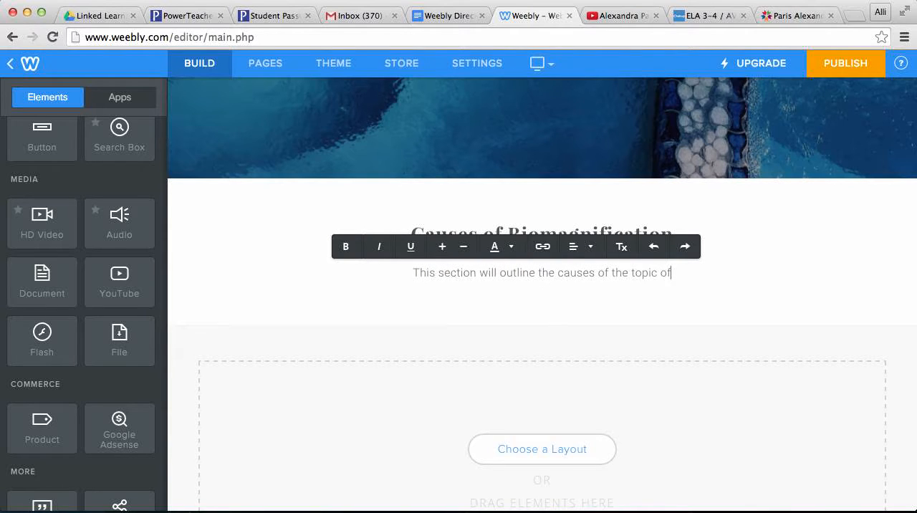
{"action": "type", "text": " biomag"}
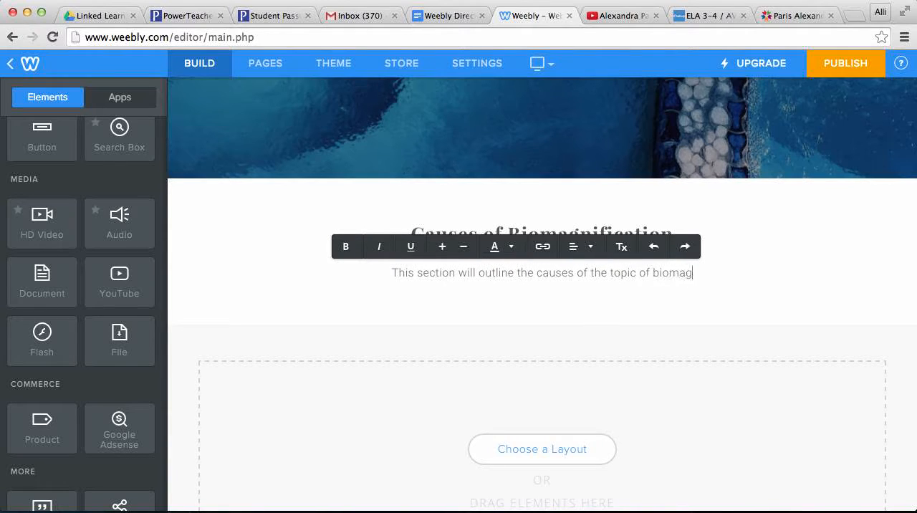
{"action": "type", "text": "nification."}
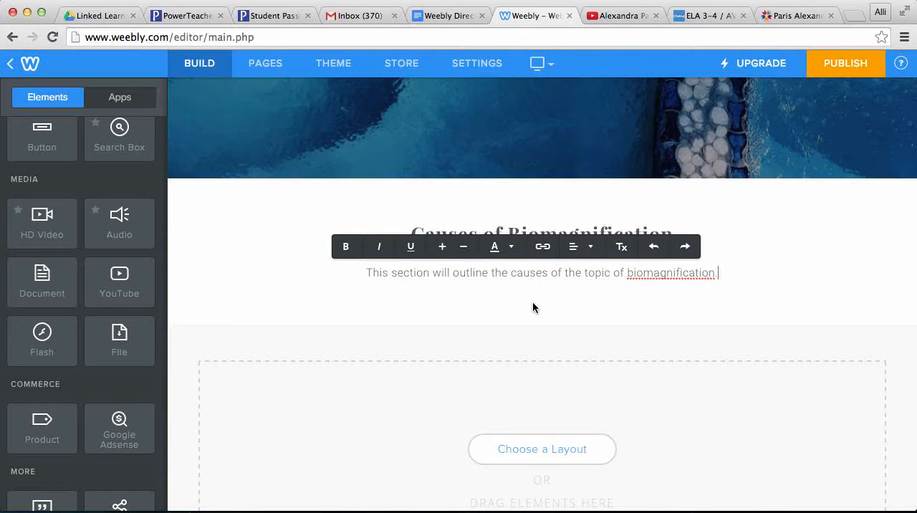
{"action": "left_click", "coordinate": [577, 314]}
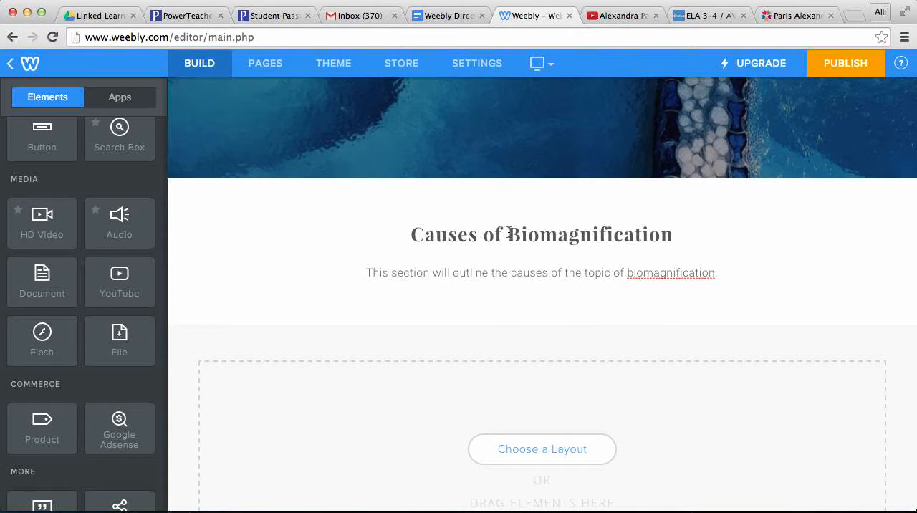
Step: Add a Title element to the empty content area of the Causes page, with a Text element directly below it
{"action": "scroll", "coordinate": [435, 293], "scroll_direction": "down", "scroll_amount": 5}
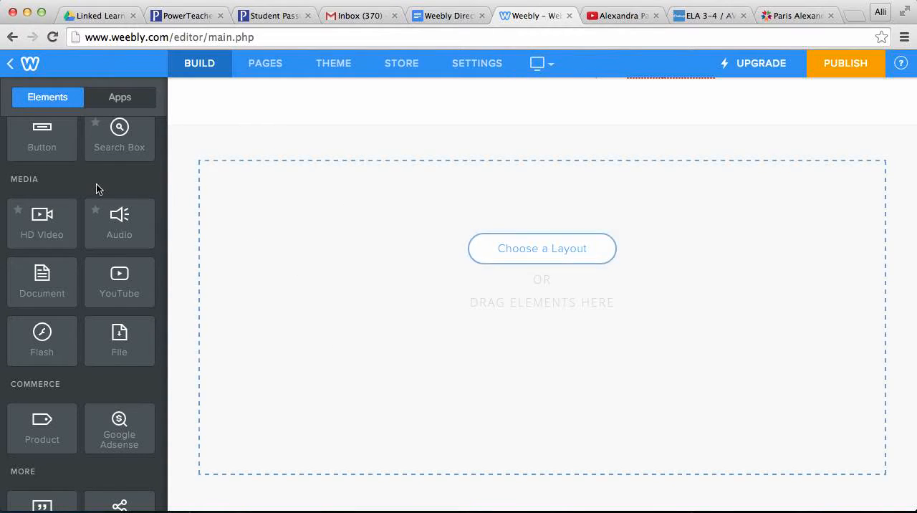
{"action": "scroll", "coordinate": [97, 185], "scroll_direction": "up", "scroll_amount": 3}
{"action": "scroll", "coordinate": [97, 185], "scroll_direction": "up", "scroll_amount": 7}
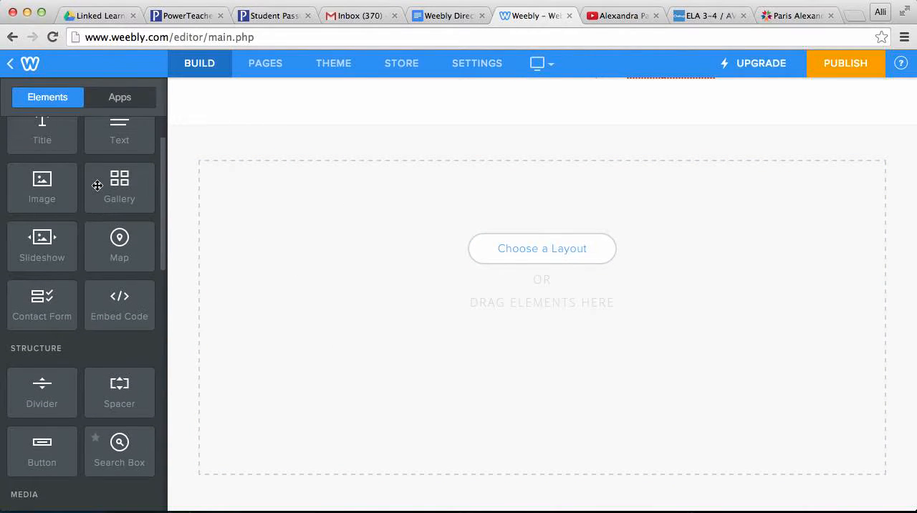
{"action": "left_click_drag", "start_coordinate": [42, 172], "coordinate": [382, 188]}
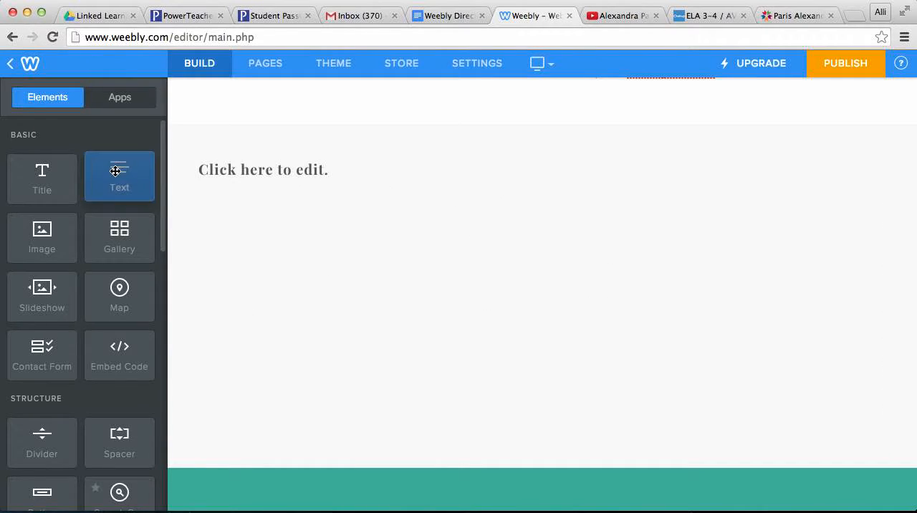
{"action": "left_click_drag", "start_coordinate": [119, 179], "coordinate": [270, 273]}
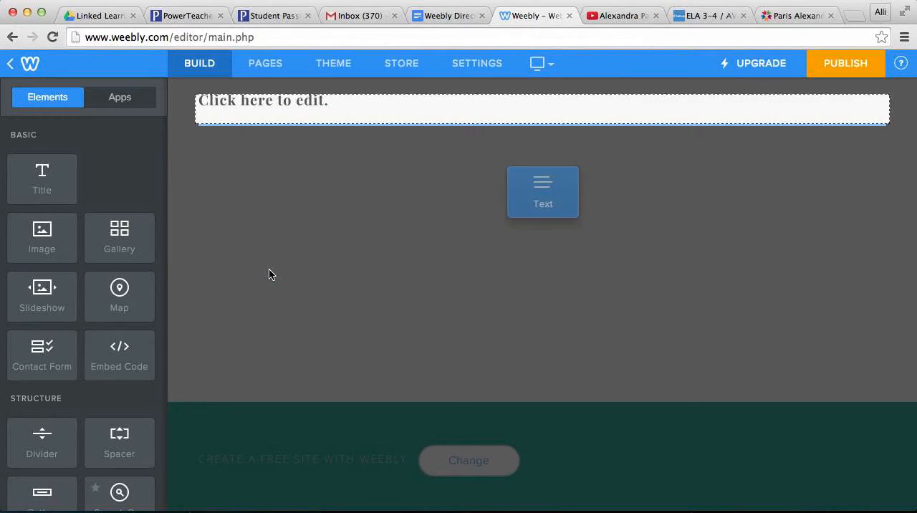
{"action": "scroll", "coordinate": [270, 274], "scroll_direction": "up", "scroll_amount": 1}
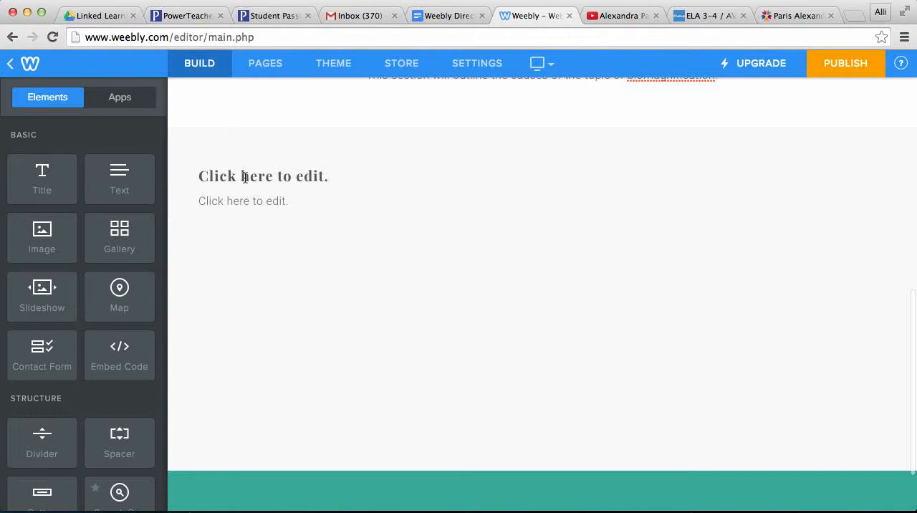
Step: Set the new title element's text to "Pollution"
{"action": "left_click", "coordinate": [244, 177]}
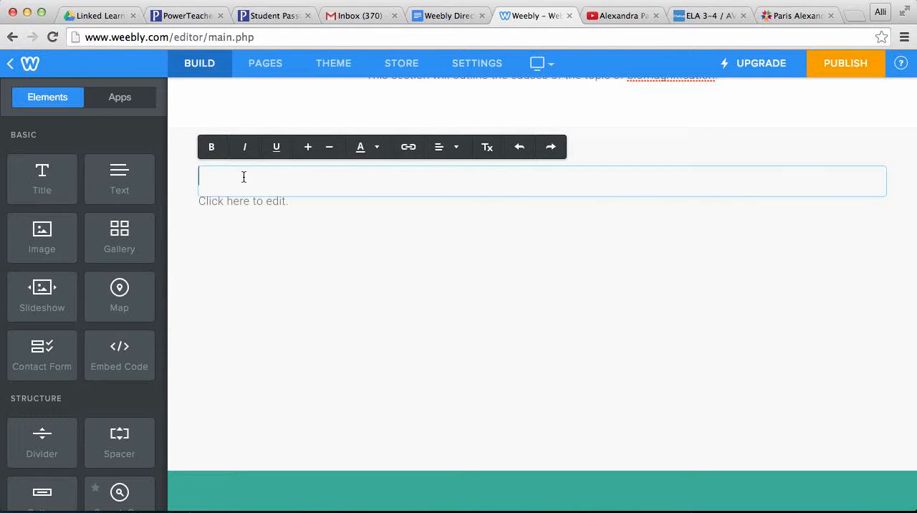
{"action": "type", "text": "Polluti"}
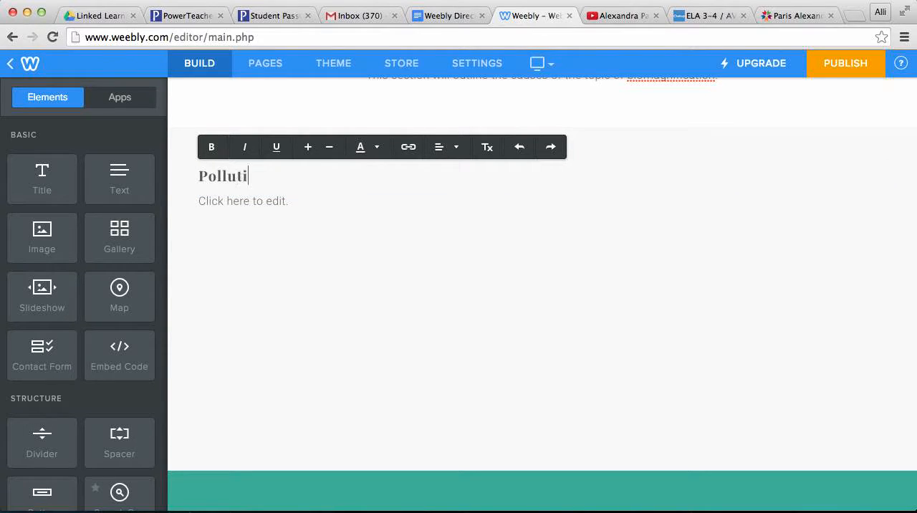
{"action": "type", "text": "on"}
Step: Fill the text element under the Pollution title with "Copy and paste info from your research articles."
{"action": "left_click", "coordinate": [239, 206]}
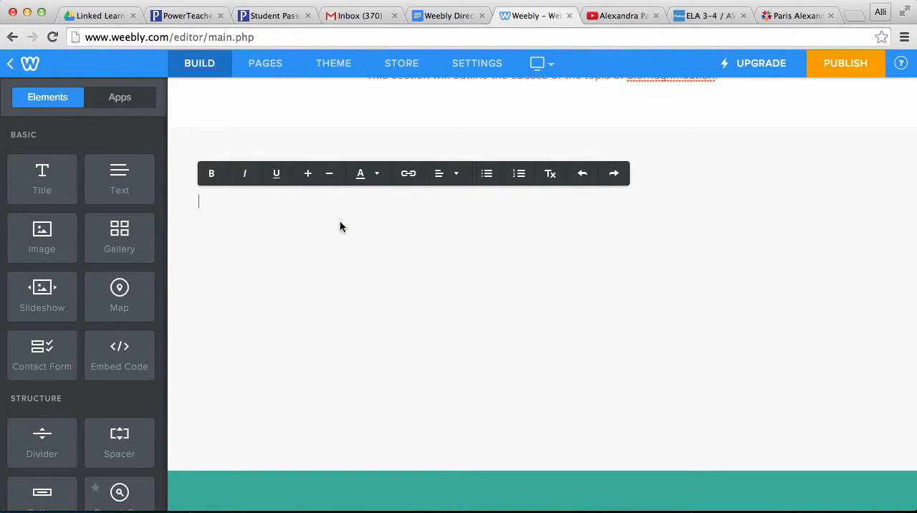
{"action": "type", "text": "Cop and"}
{"action": "key", "text": "BackSpace"}
{"action": "key", "text": "BackSpace"}
{"action": "key", "text": "BackSpace"}
{"action": "key", "text": "BackSpace"}
{"action": "type", "text": "y and pa"}
{"action": "key", "text": "BackSpace"}
{"action": "key", "text": "BackSpace"}
{"action": "type", "text": "and paste"}
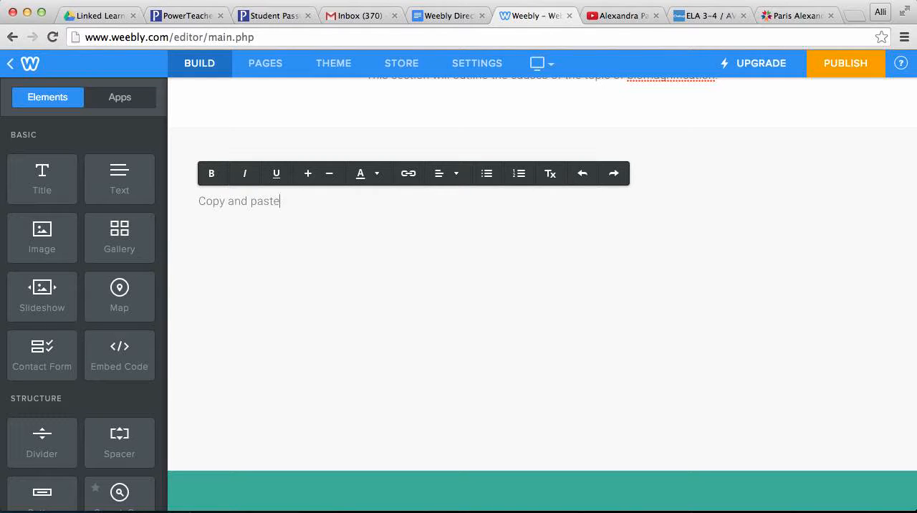
{"action": "type", "text": " info from your research articles."}
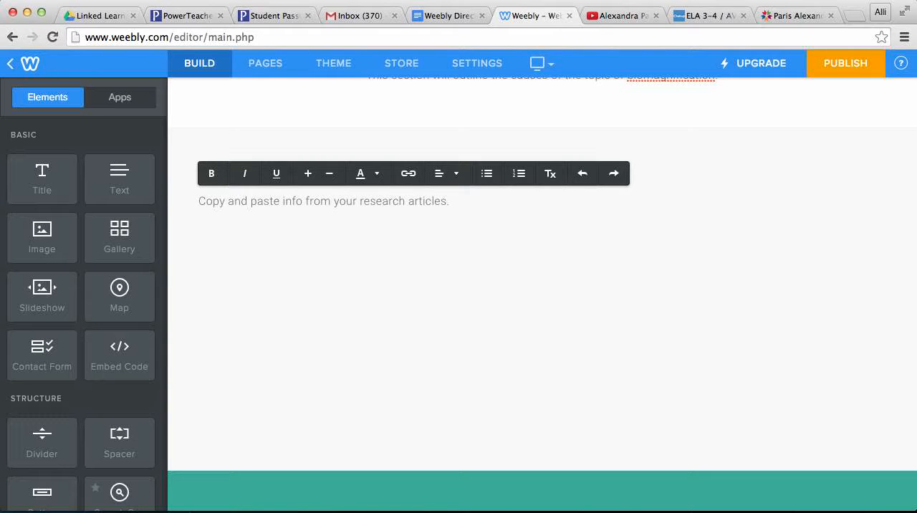
{"action": "type", "text": "Connection"}
Step: Add a second line to the text element reading "Connecting EVERYONE'S ideas from your group."
{"action": "key", "text": "BackSpace"}
{"action": "type", "text": "ng EVERYONES"}
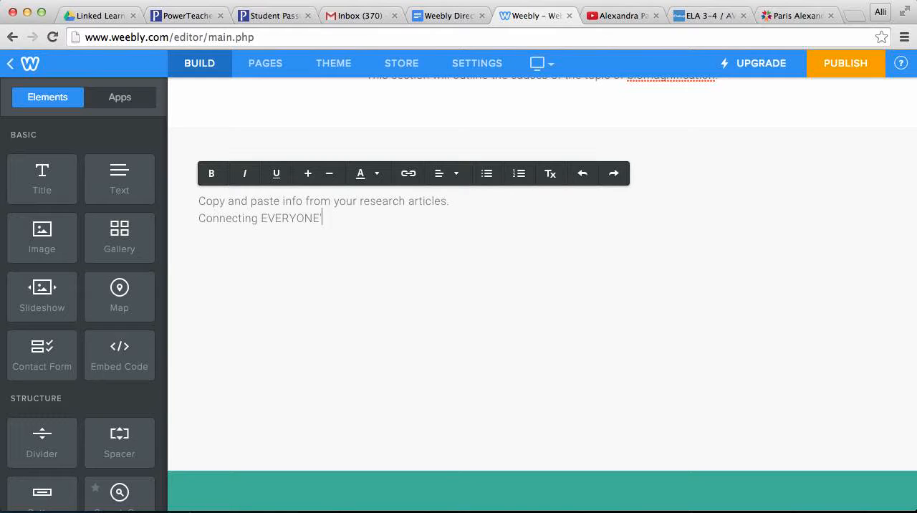
{"action": "type", "text": "S ideas from your group."}
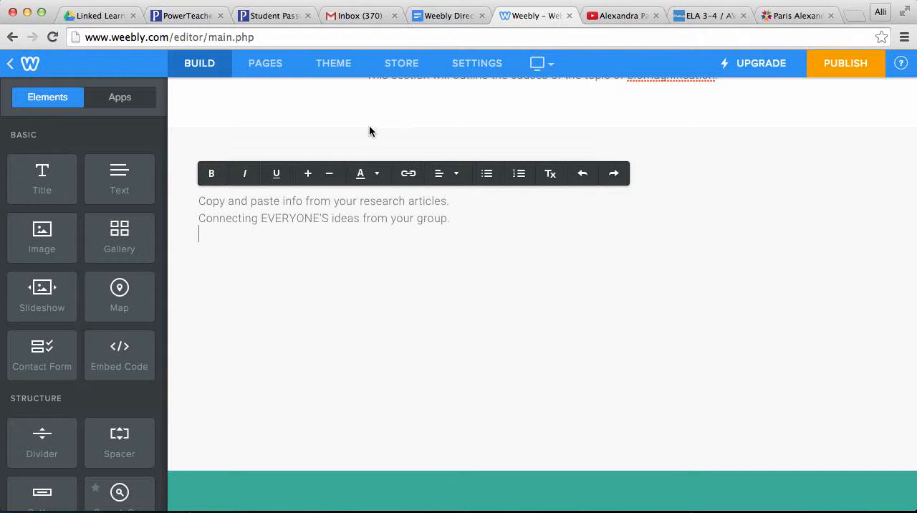
Step: Open the Environmental Impacts subpage under Overview and set its headline to "Environmental Impacts of Biomagnification"
{"action": "scroll", "coordinate": [369, 131], "scroll_direction": "up", "scroll_amount": 5}
{"action": "scroll", "coordinate": [368, 131], "scroll_direction": "up", "scroll_amount": 3}
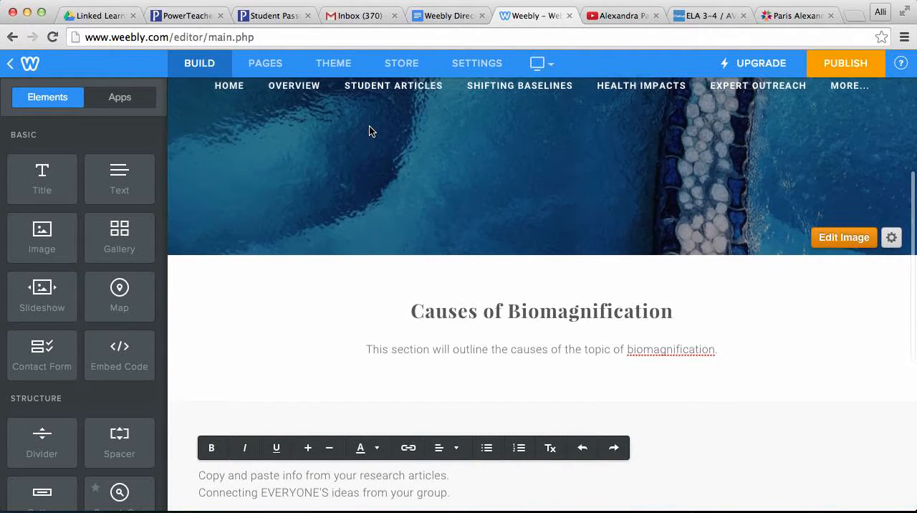
{"action": "mouse_move", "coordinate": [303, 153]}
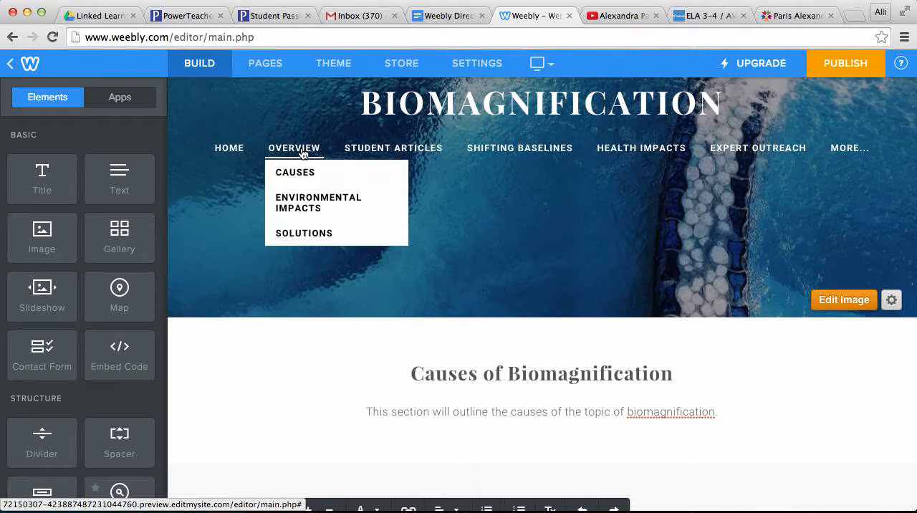
{"action": "left_click", "coordinate": [302, 199]}
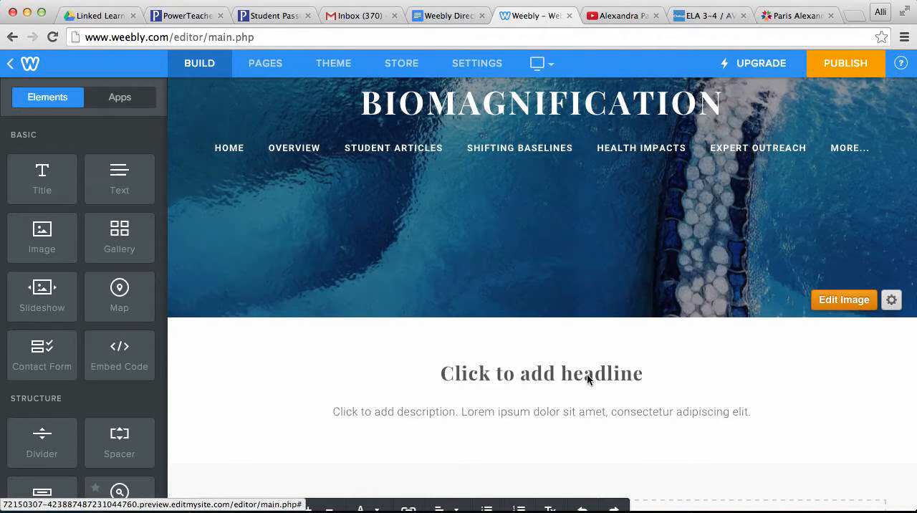
{"action": "left_click", "coordinate": [542, 380]}
{"action": "type", "text": "Environ"}
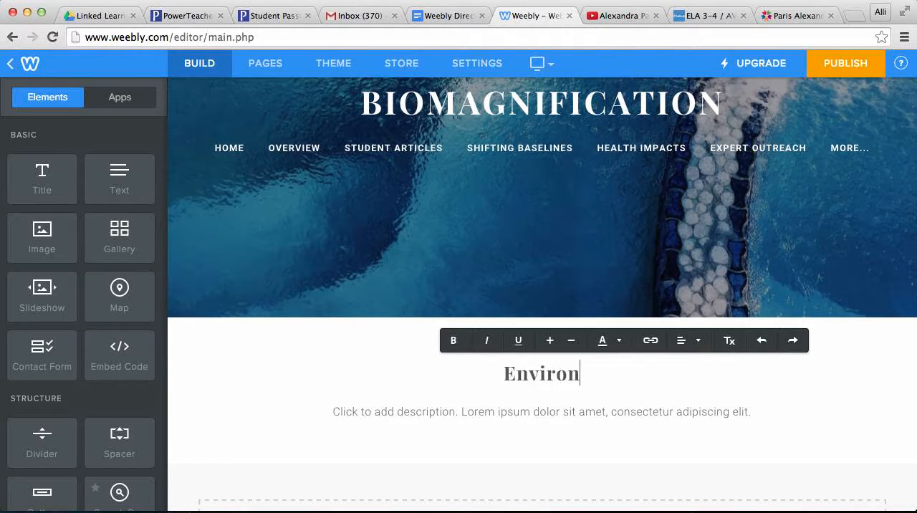
{"action": "type", "text": "mental Impacts"}
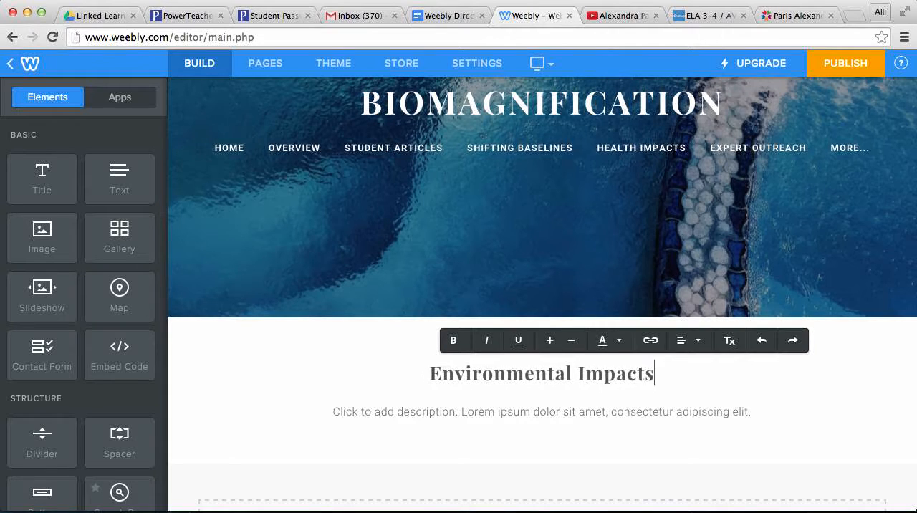
{"action": "type", "text": " of Biomagnification"}
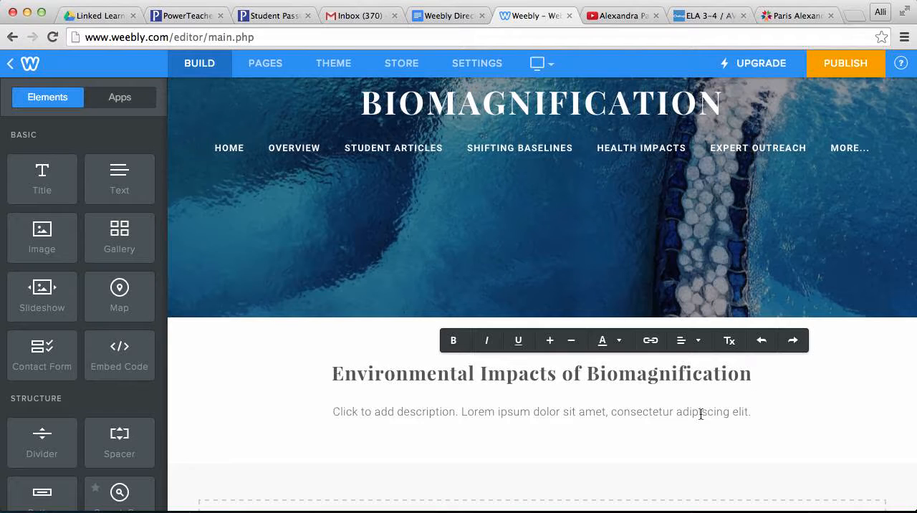
Step: Fill in the description under the Environmental Impacts headline with "This is how biomagnification impacts our environment."
{"action": "left_click", "coordinate": [745, 407]}
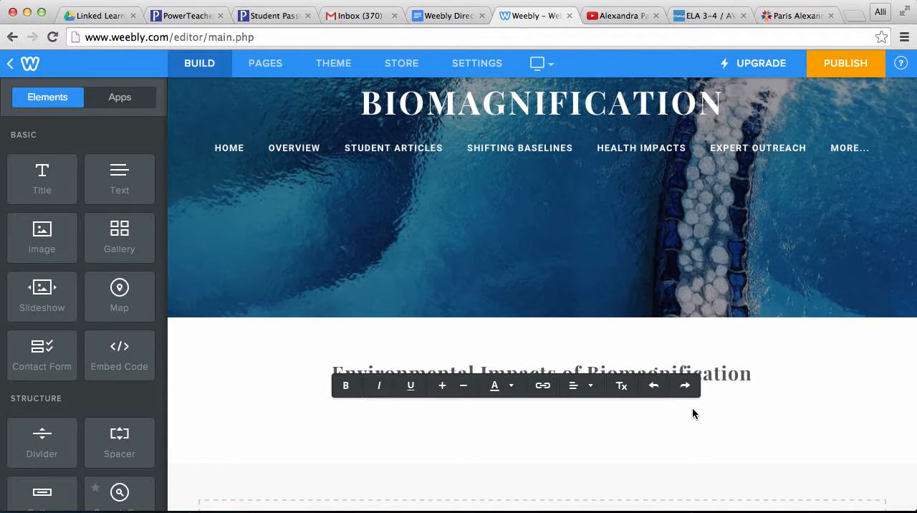
{"action": "type", "text": "This is how biomag"}
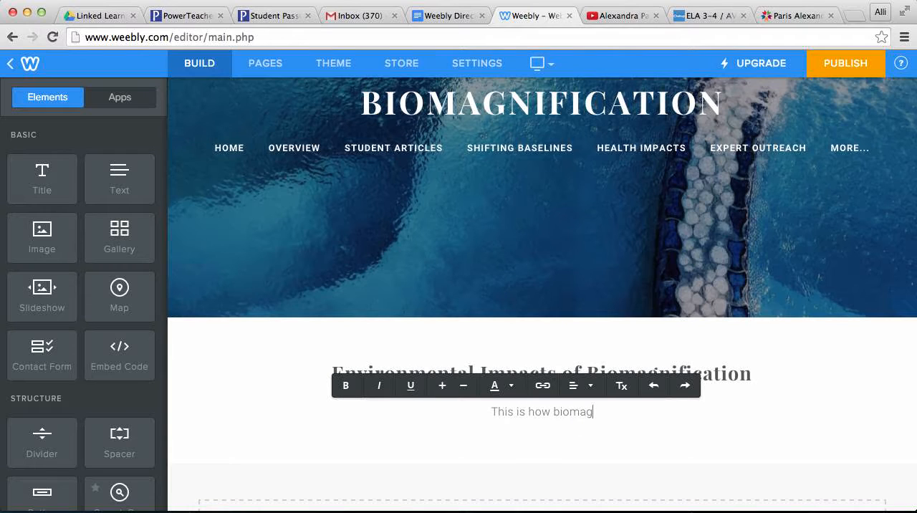
{"action": "type", "text": "nification impa"}
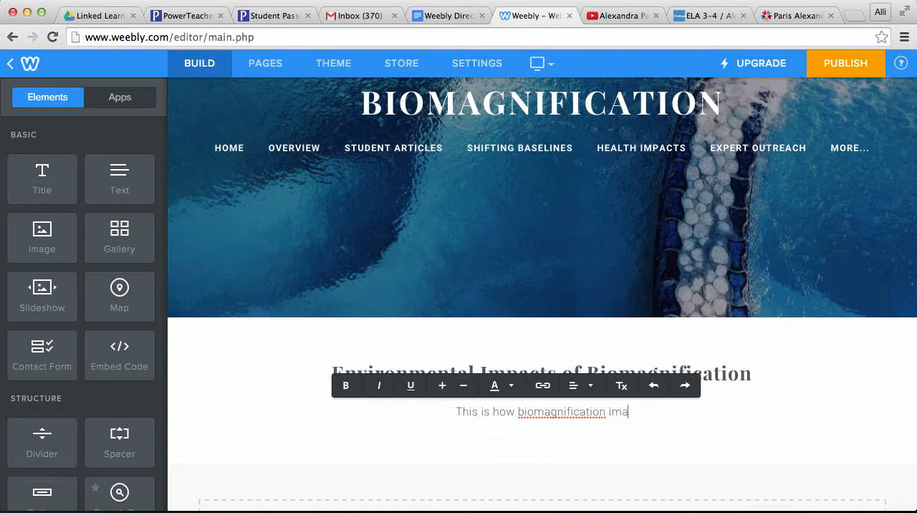
{"action": "type", "text": "cts our "}
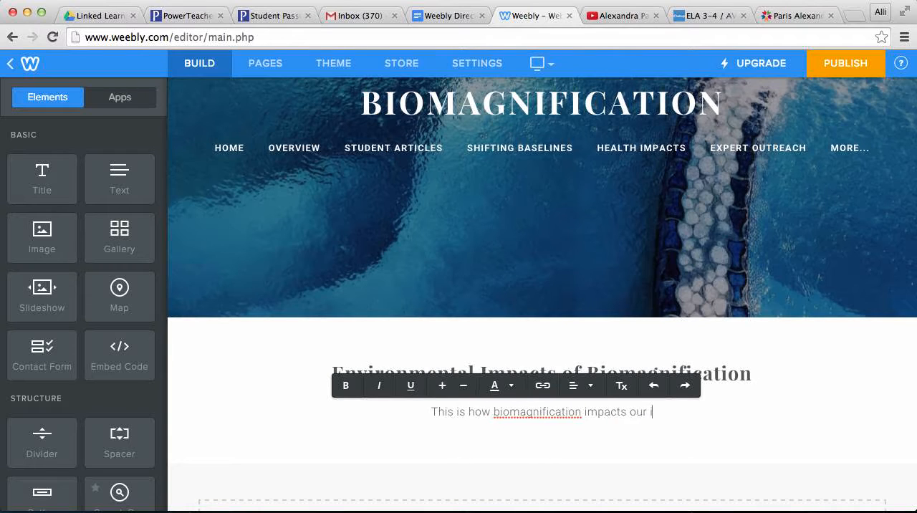
{"action": "type", "text": "env"}
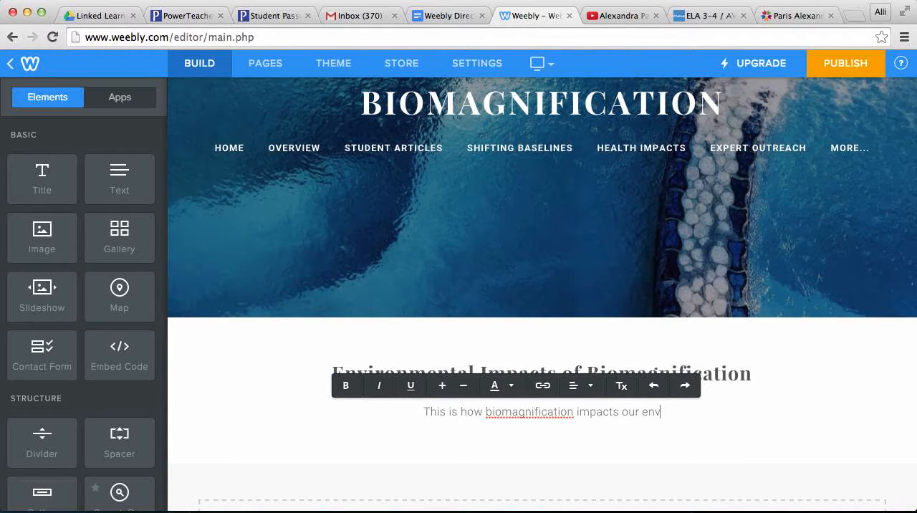
{"action": "type", "text": "ironments"}
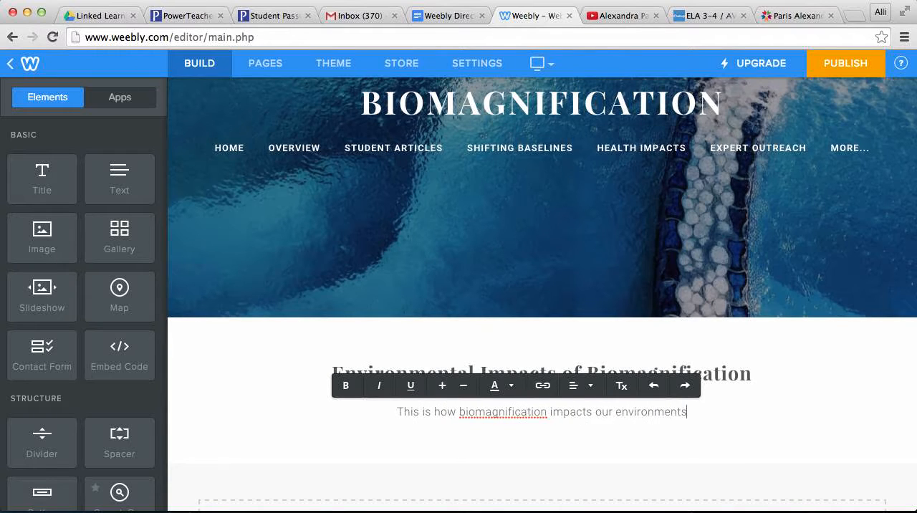
{"action": "key", "text": "BackSpace"}
{"action": "type", "text": "."}
{"action": "left_click", "coordinate": [865, 404]}
Step: Open the layout chooser for the empty content area and look through the Home and About page layouts
{"action": "scroll", "coordinate": [865, 404], "scroll_direction": "down", "scroll_amount": 2}
{"action": "scroll", "coordinate": [865, 404], "scroll_direction": "down", "scroll_amount": 3}
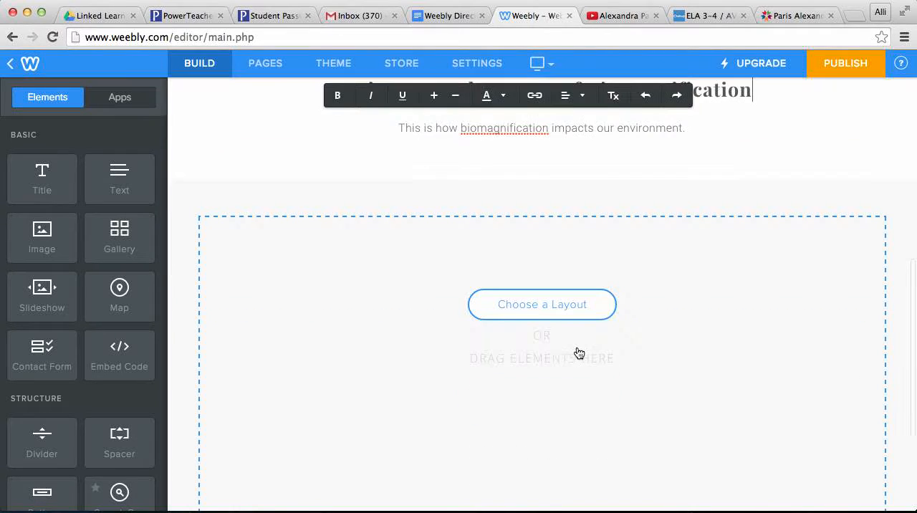
{"action": "left_click", "coordinate": [538, 306]}
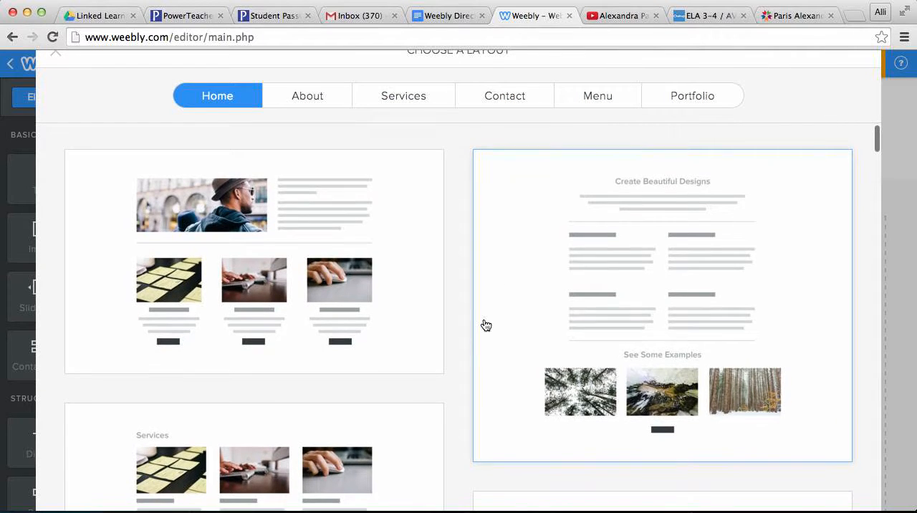
{"action": "scroll", "coordinate": [485, 325], "scroll_direction": "down", "scroll_amount": 5}
{"action": "scroll", "coordinate": [486, 325], "scroll_direction": "down", "scroll_amount": 7}
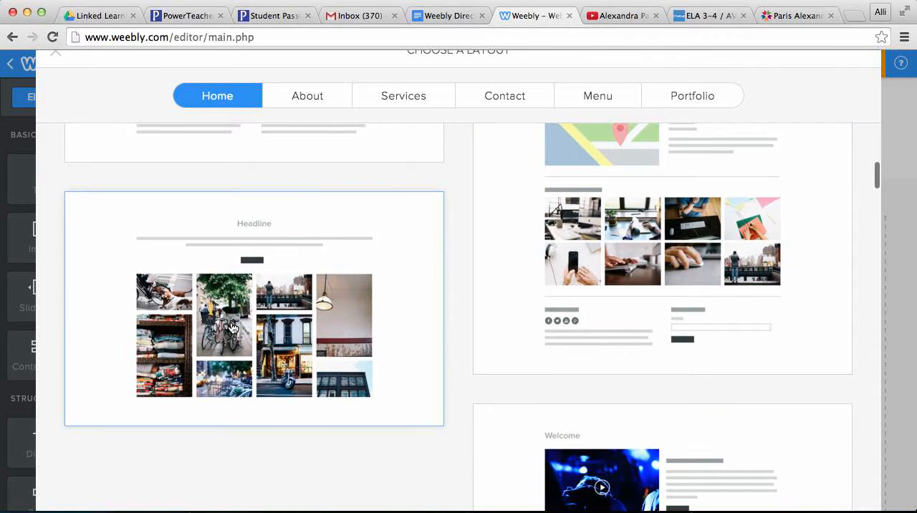
{"action": "scroll", "coordinate": [230, 321], "scroll_direction": "down", "scroll_amount": 4}
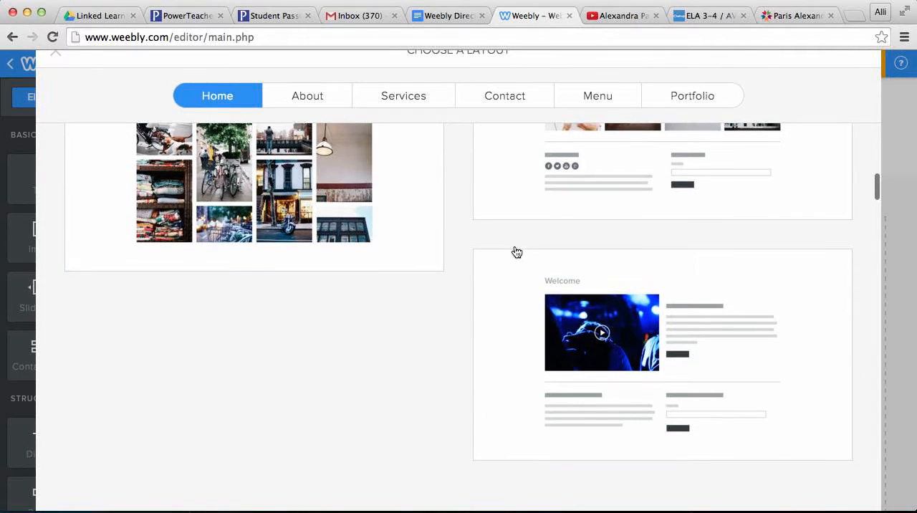
{"action": "scroll", "coordinate": [514, 250], "scroll_direction": "down", "scroll_amount": 6}
{"action": "scroll", "coordinate": [496, 307], "scroll_direction": "down", "scroll_amount": 3}
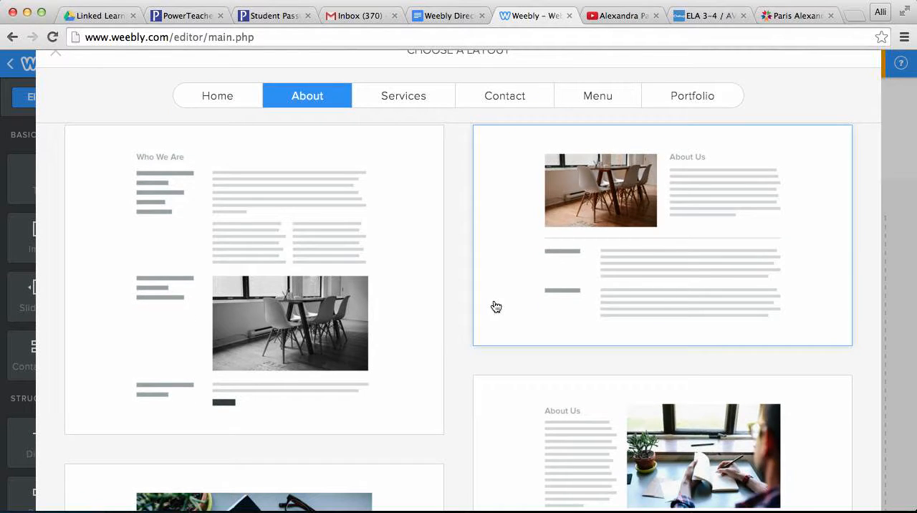
{"action": "scroll", "coordinate": [496, 306], "scroll_direction": "down", "scroll_amount": 3}
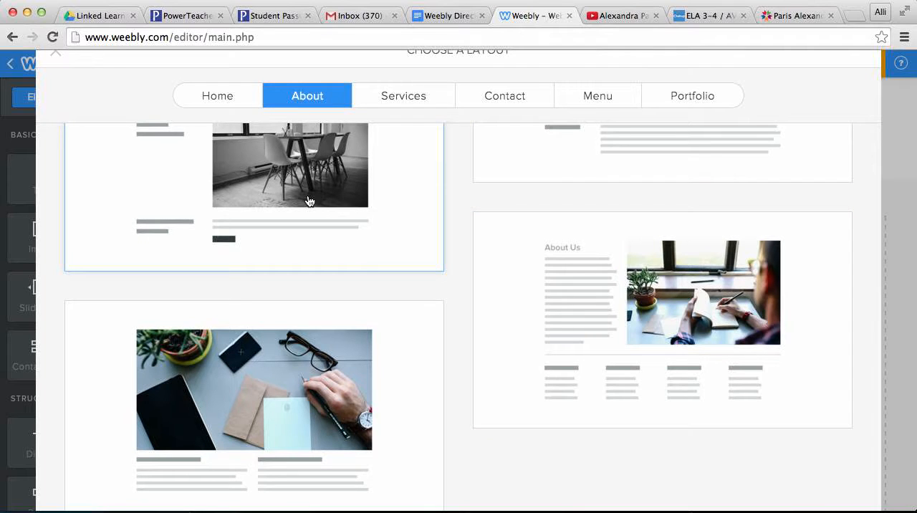
{"action": "scroll", "coordinate": [319, 199], "scroll_direction": "down", "scroll_amount": 5}
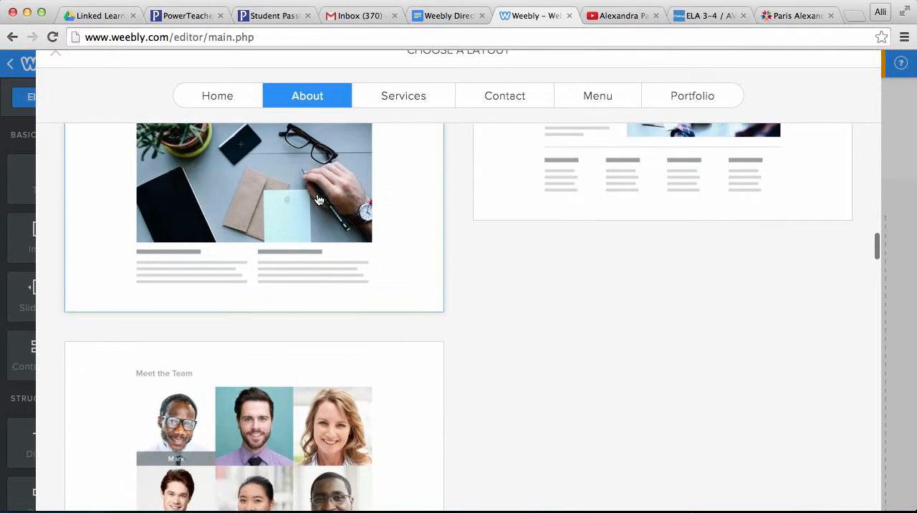
{"action": "scroll", "coordinate": [316, 200], "scroll_direction": "up", "scroll_amount": 2}
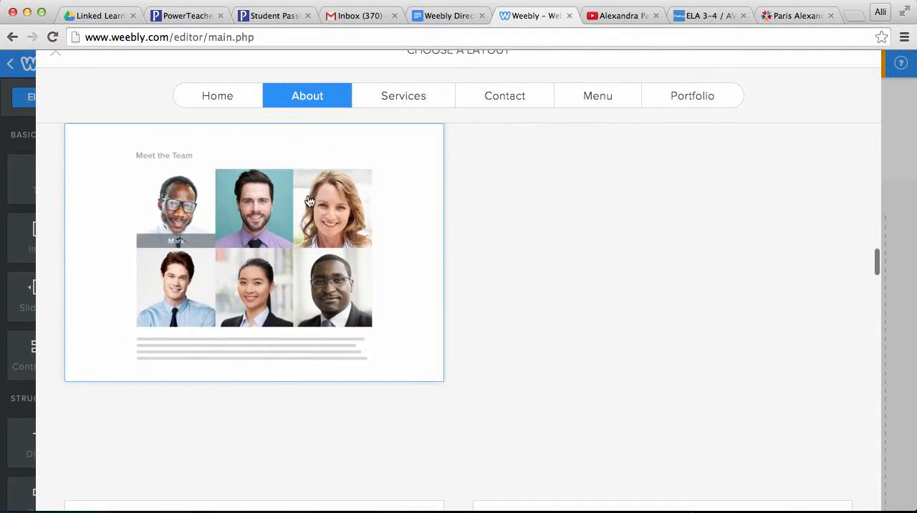
{"action": "scroll", "coordinate": [477, 236], "scroll_direction": "up", "scroll_amount": 10}
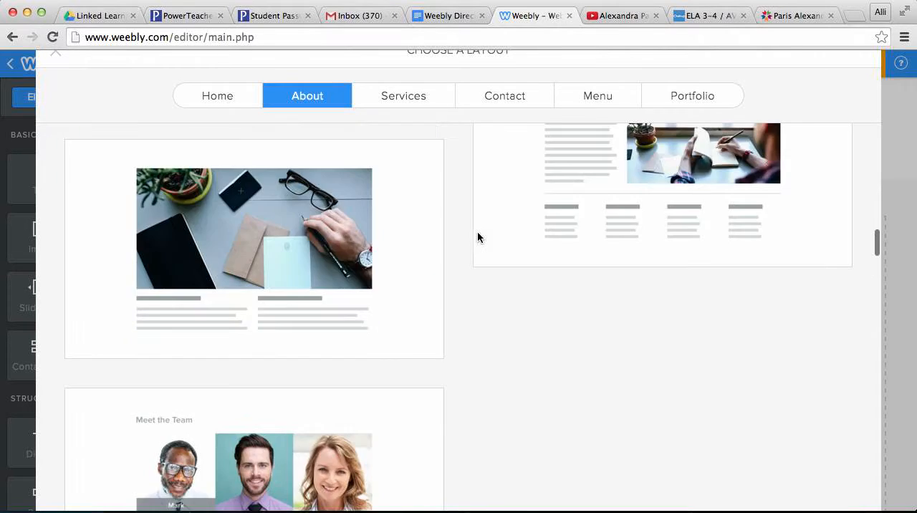
{"action": "scroll", "coordinate": [479, 240], "scroll_direction": "up", "scroll_amount": 15}
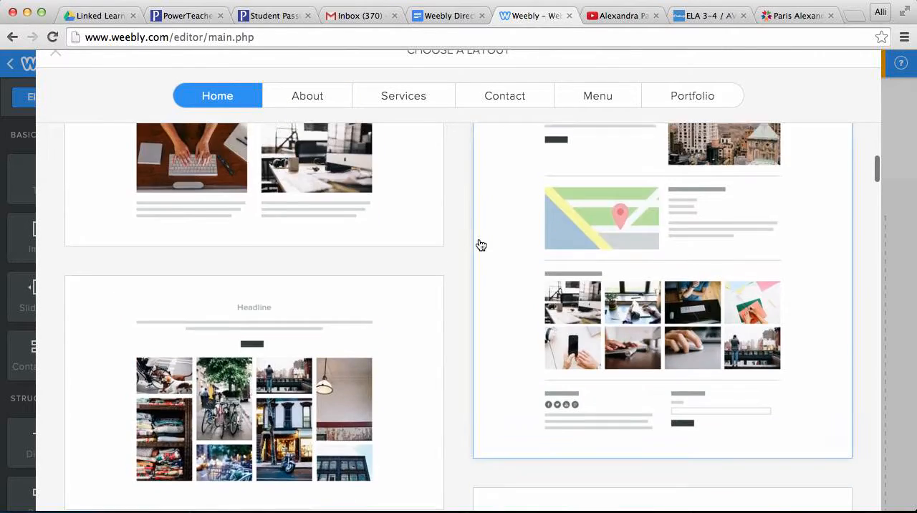
{"action": "scroll", "coordinate": [481, 246], "scroll_direction": "up", "scroll_amount": 2}
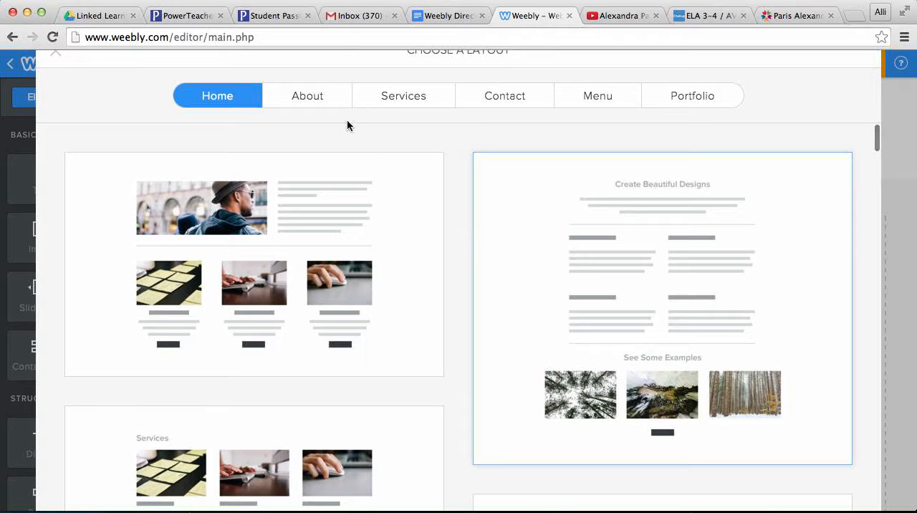
Step: Review the About, Menu and Services layout categories and close the chooser without applying a layout
{"action": "left_click", "coordinate": [294, 100]}
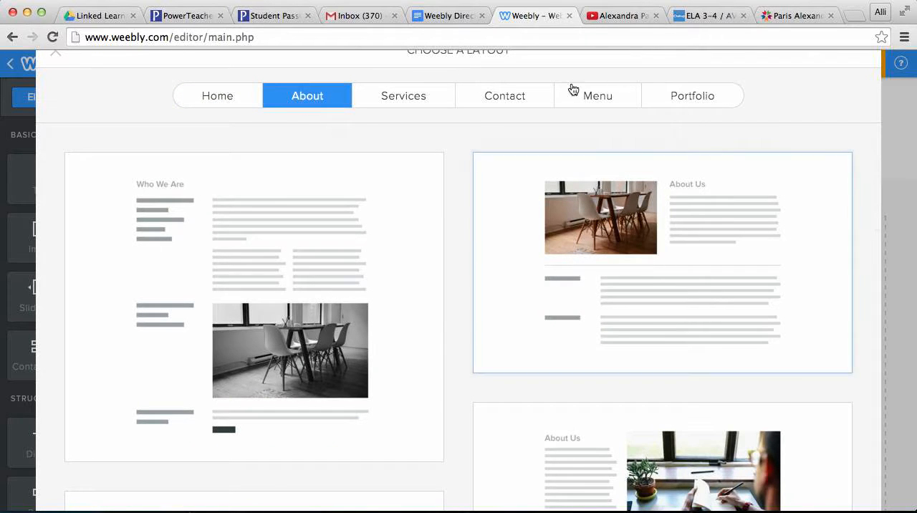
{"action": "left_click", "coordinate": [616, 95]}
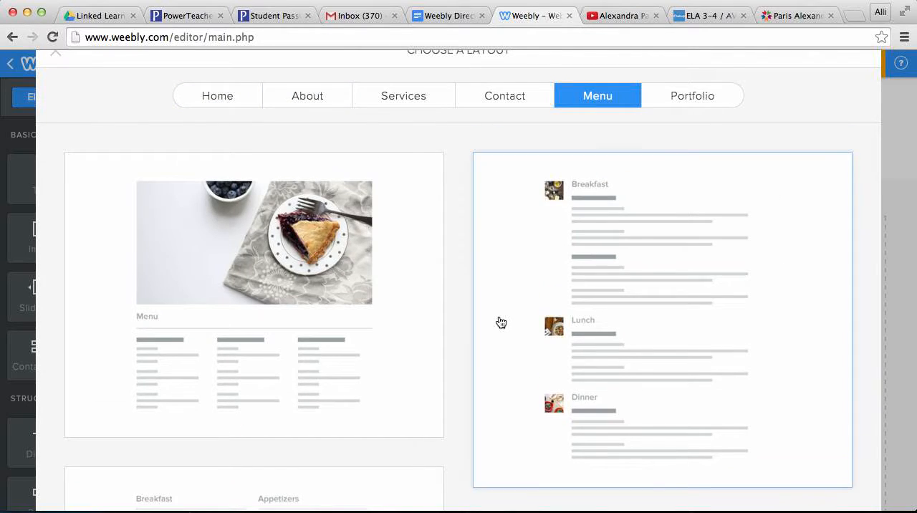
{"action": "scroll", "coordinate": [502, 322], "scroll_direction": "down", "scroll_amount": 3}
{"action": "scroll", "coordinate": [502, 322], "scroll_direction": "up", "scroll_amount": 3}
{"action": "left_click", "coordinate": [405, 100]}
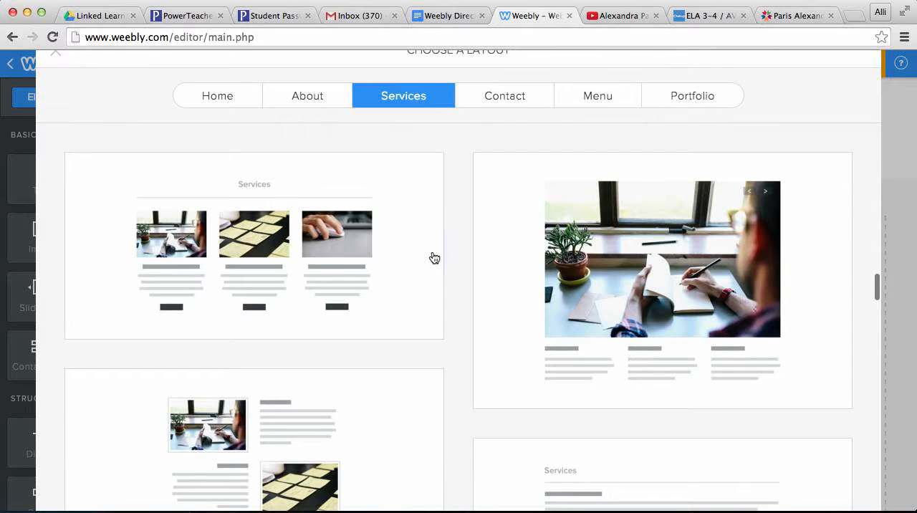
{"action": "scroll", "coordinate": [432, 258], "scroll_direction": "down", "scroll_amount": 3}
{"action": "scroll", "coordinate": [432, 258], "scroll_direction": "up", "scroll_amount": 3}
{"action": "left_click", "coordinate": [287, 98]}
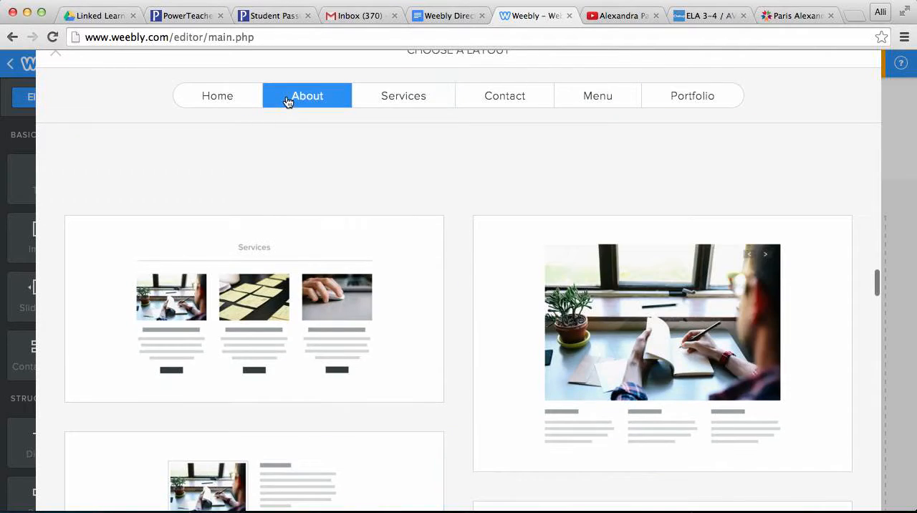
{"action": "scroll", "coordinate": [432, 146], "scroll_direction": "up", "scroll_amount": 1}
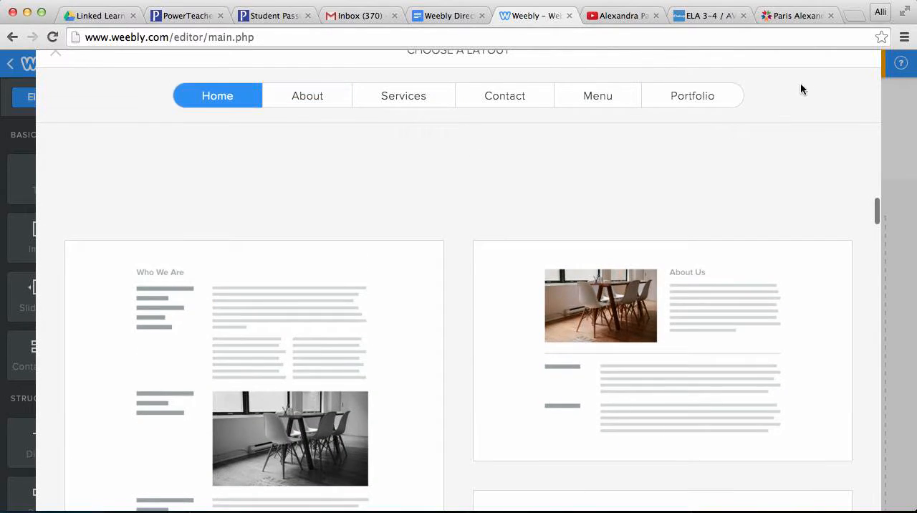
{"action": "left_click", "coordinate": [55, 53]}
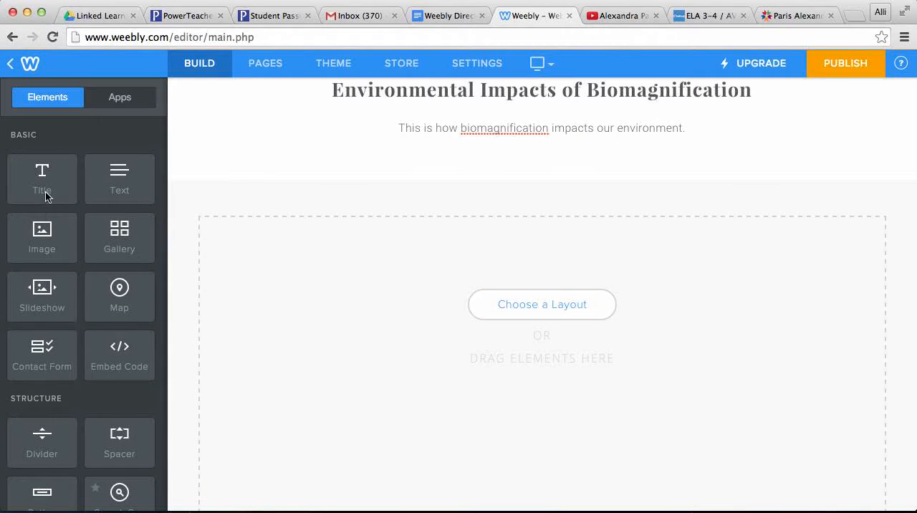
Step: Add a title element, a text element and an image element, stacked in that order, to the page's empty content area
{"action": "left_click_drag", "start_coordinate": [46, 195], "coordinate": [229, 297]}
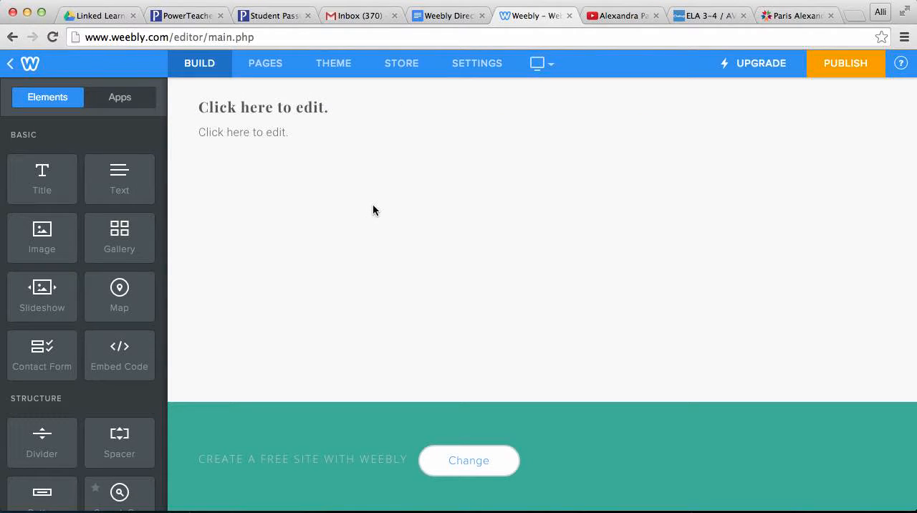
{"action": "scroll", "coordinate": [398, 284], "scroll_direction": "up", "scroll_amount": 10}
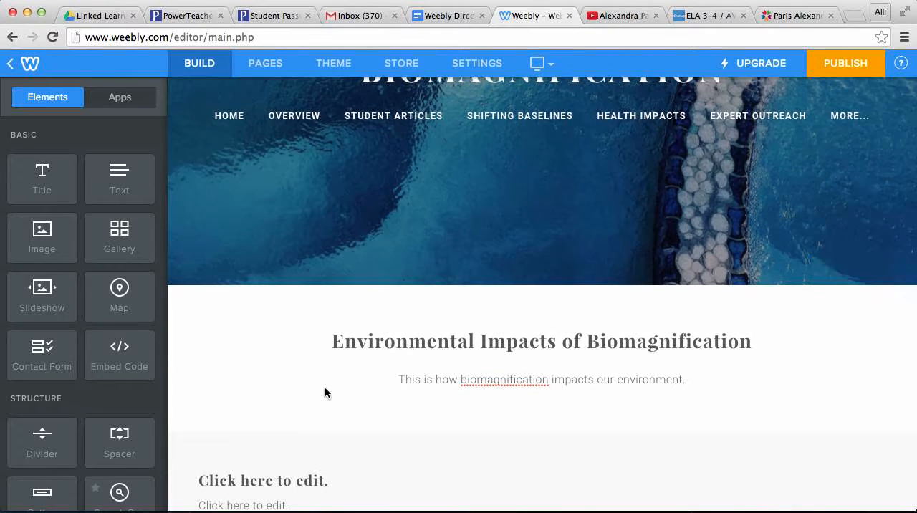
{"action": "scroll", "coordinate": [325, 393], "scroll_direction": "down", "scroll_amount": 3}
{"action": "scroll", "coordinate": [325, 392], "scroll_direction": "down", "scroll_amount": 2}
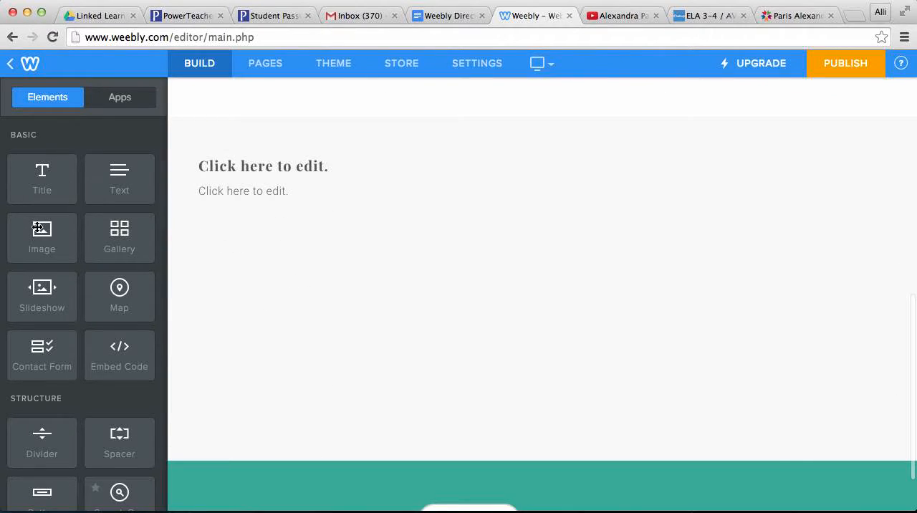
{"action": "left_click_drag", "start_coordinate": [37, 227], "coordinate": [517, 147]}
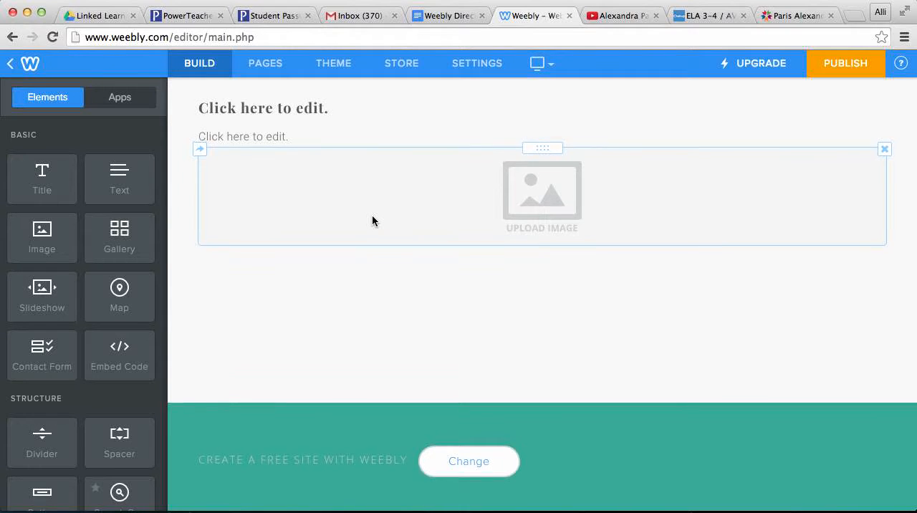
Step: Start publishing the site and accept the Weebly subdomain biomagnification2018 as its address
{"action": "scroll", "coordinate": [372, 220], "scroll_direction": "up", "scroll_amount": 10}
{"action": "scroll", "coordinate": [373, 220], "scroll_direction": "up", "scroll_amount": 3}
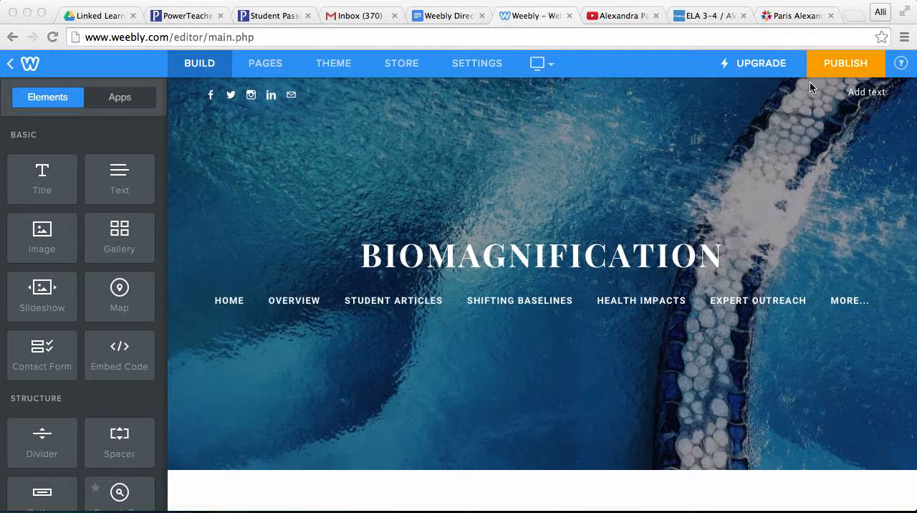
{"action": "left_click", "coordinate": [846, 69]}
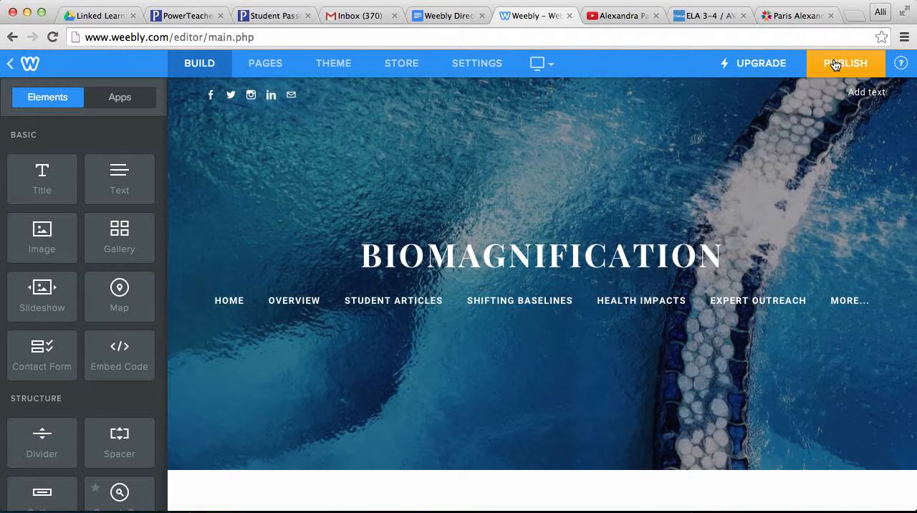
{"action": "left_click", "coordinate": [834, 65]}
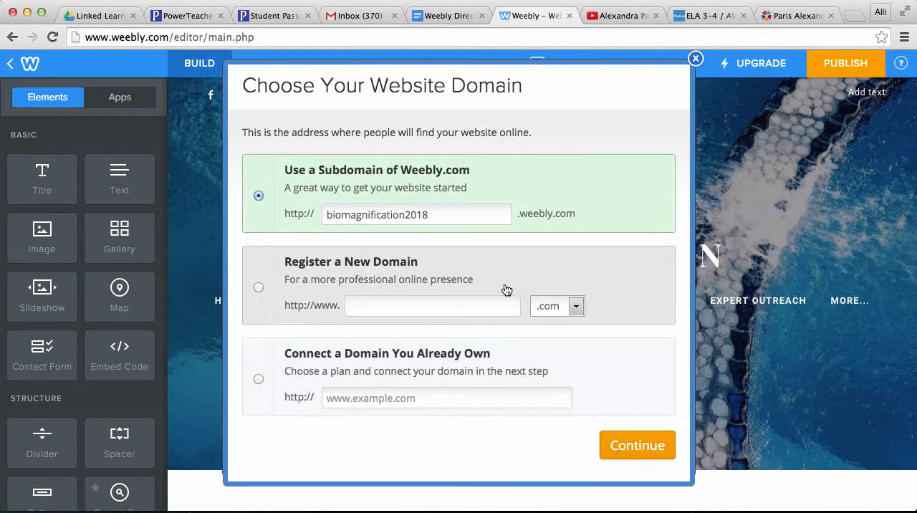
{"action": "left_click", "coordinate": [626, 445]}
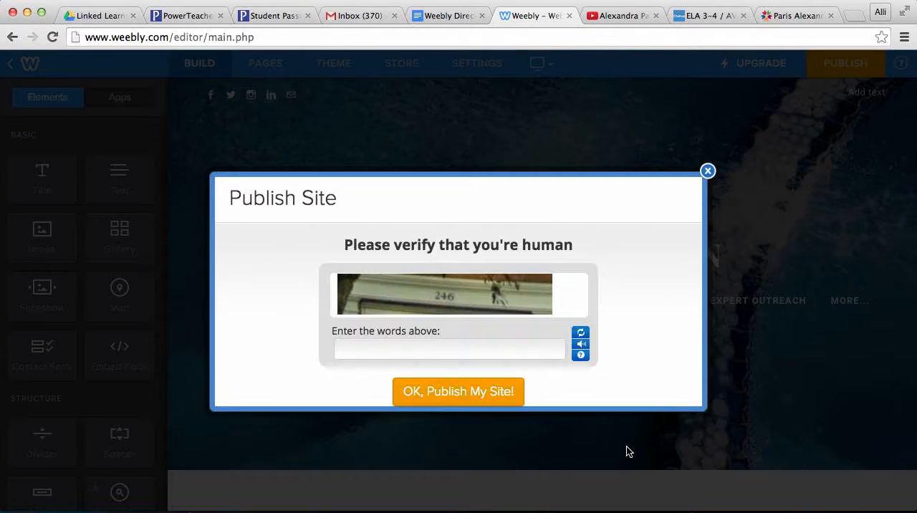
Step: Enter the human-verification code, publish the site and open its published address
{"action": "left_click", "coordinate": [454, 351]}
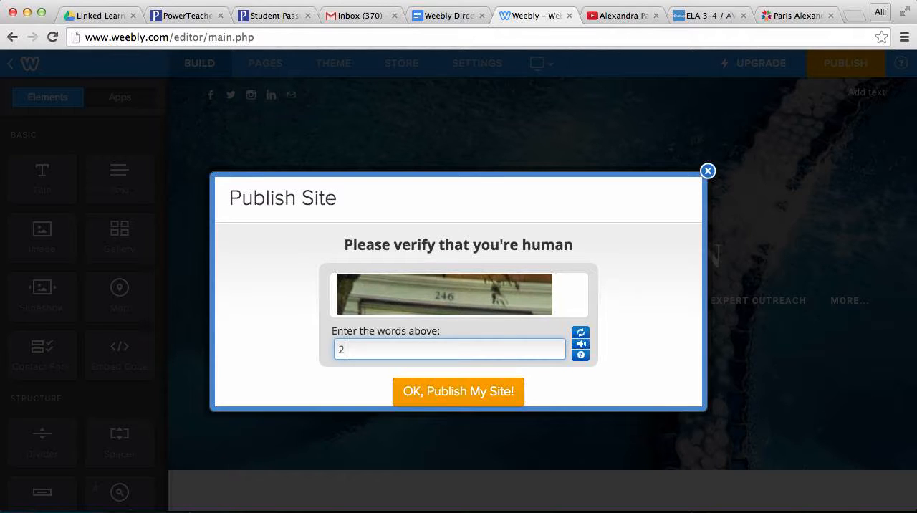
{"action": "left_click", "coordinate": [454, 395]}
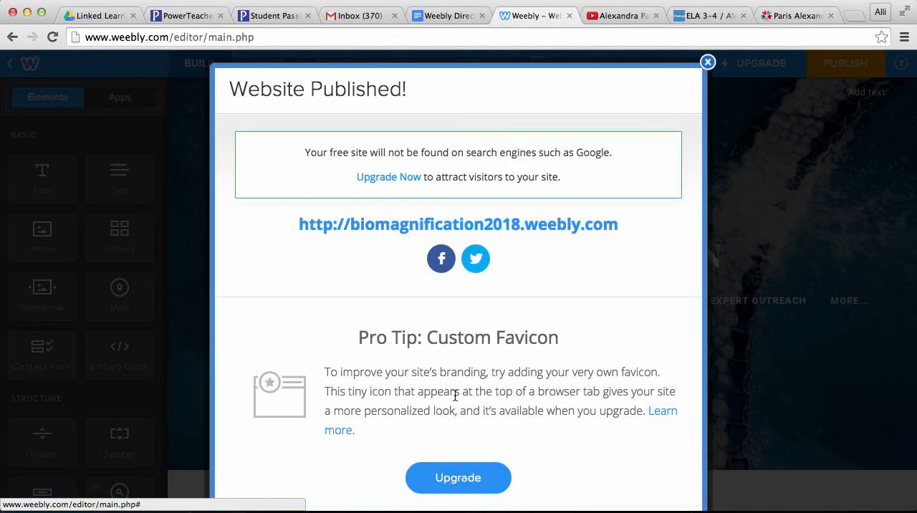
{"action": "left_click", "coordinate": [454, 226]}
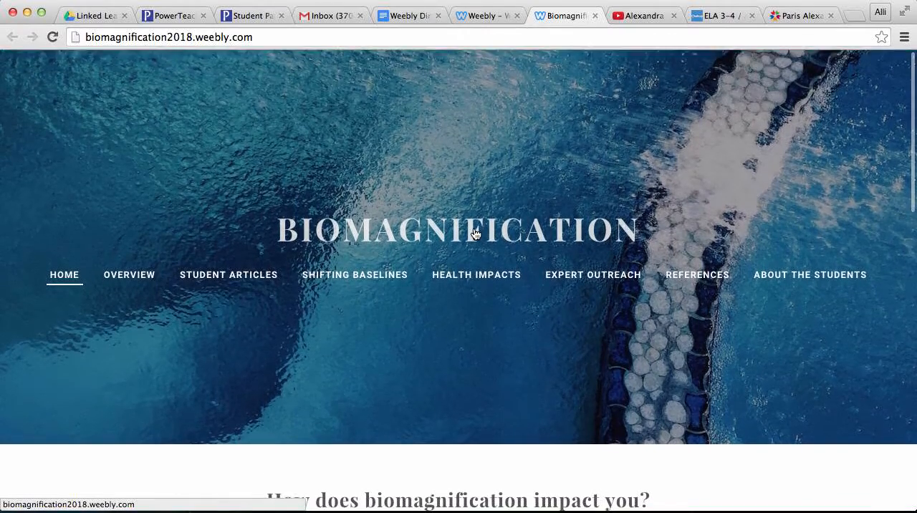
Step: Review the live home page down to the end of its biomagnification survey form and reveal the subpages under Overview
{"action": "scroll", "coordinate": [474, 233], "scroll_direction": "down", "scroll_amount": 3}
{"action": "scroll", "coordinate": [474, 232], "scroll_direction": "down", "scroll_amount": 10}
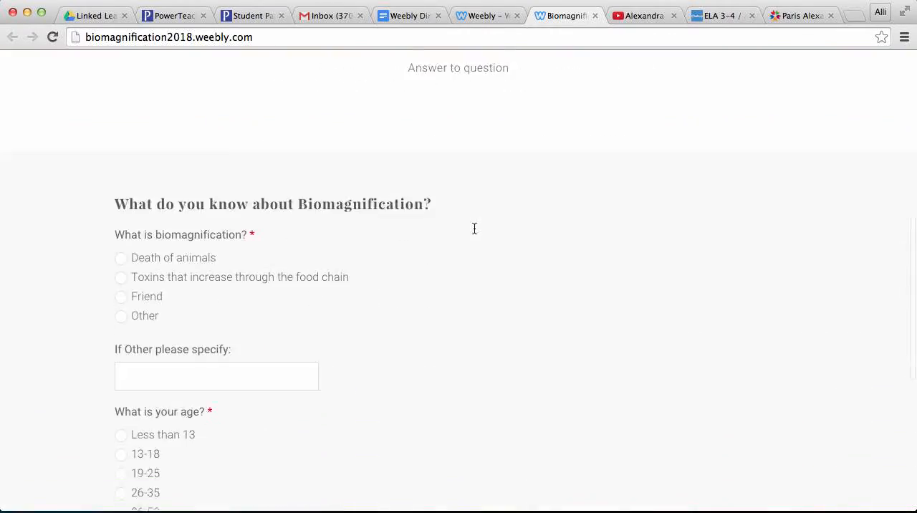
{"action": "scroll", "coordinate": [169, 216], "scroll_direction": "down", "scroll_amount": 3}
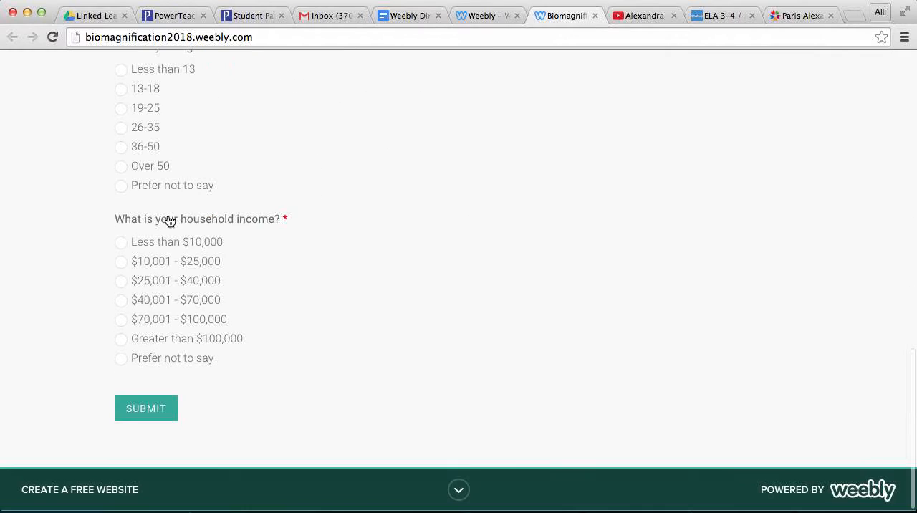
{"action": "scroll", "coordinate": [168, 218], "scroll_direction": "up", "scroll_amount": 4}
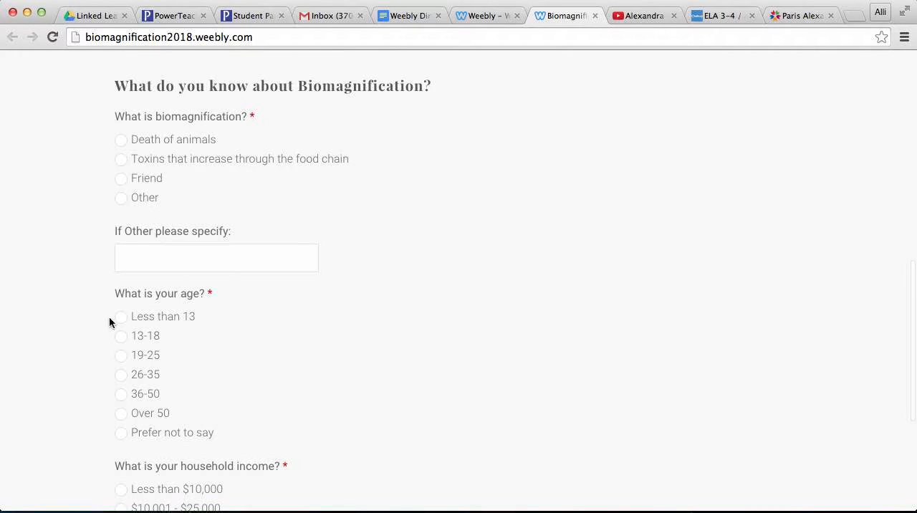
{"action": "scroll", "coordinate": [184, 375], "scroll_direction": "up", "scroll_amount": 10}
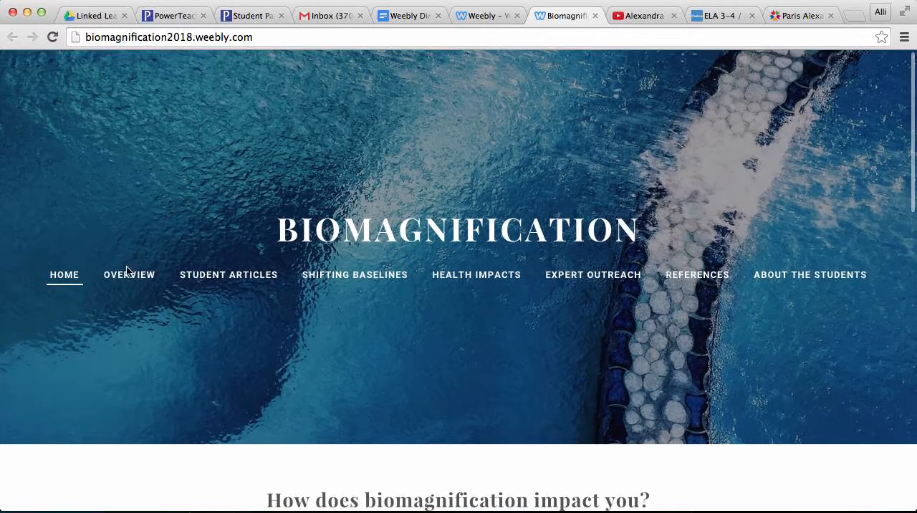
{"action": "mouse_move", "coordinate": [123, 274]}
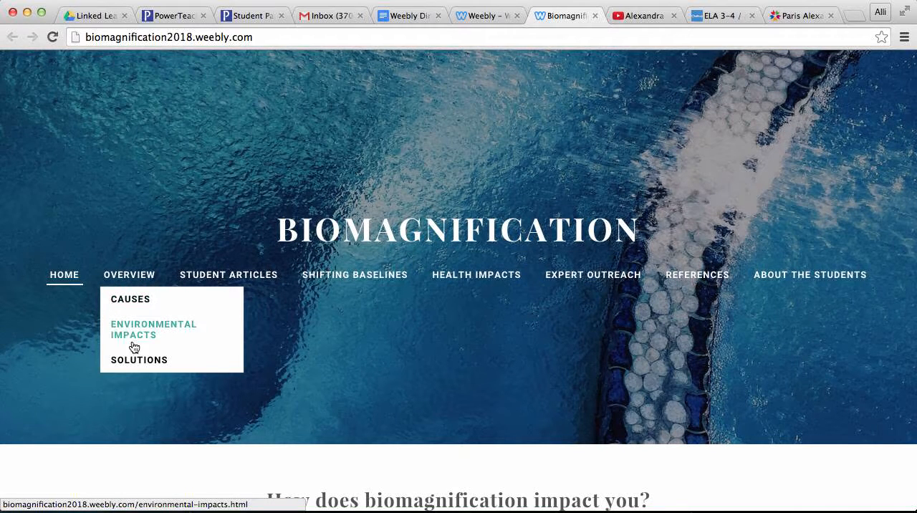
Step: Open the live Student Articles page and look through its introduction and the embedded keypointsela.pdf document
{"action": "left_click", "coordinate": [235, 278]}
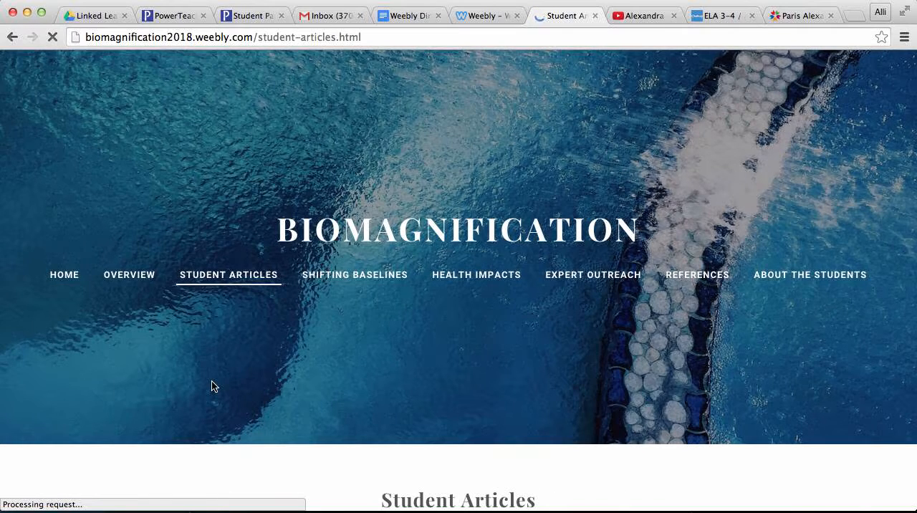
{"action": "scroll", "coordinate": [211, 386], "scroll_direction": "down", "scroll_amount": 5}
{"action": "scroll", "coordinate": [203, 256], "scroll_direction": "down", "scroll_amount": 4}
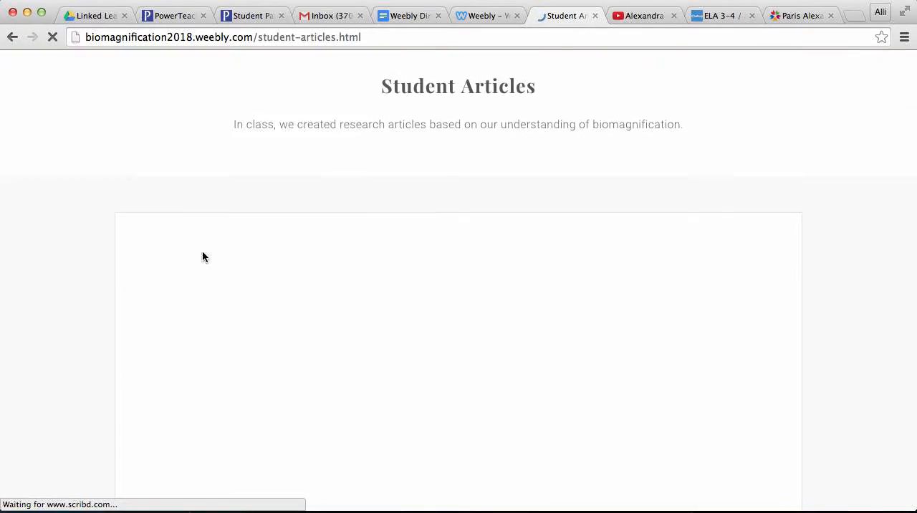
{"action": "scroll", "coordinate": [136, 288], "scroll_direction": "up", "scroll_amount": 6}
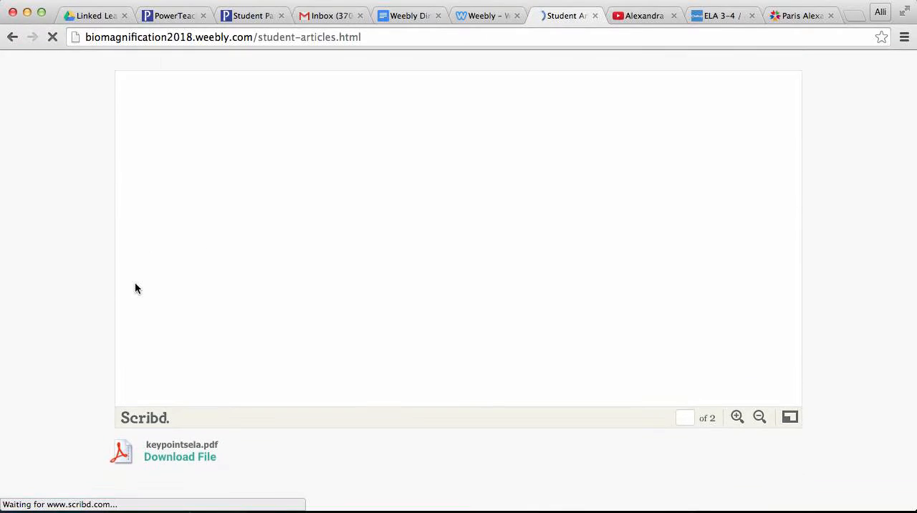
{"action": "scroll", "coordinate": [201, 210], "scroll_direction": "up", "scroll_amount": 3}
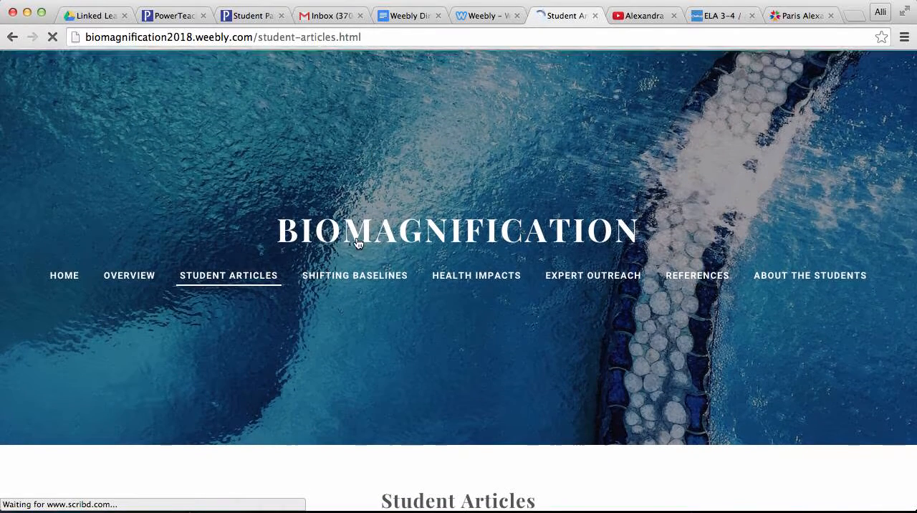
Step: View the live Shifting Baselines page and the Health Impacts page
{"action": "left_click", "coordinate": [336, 282]}
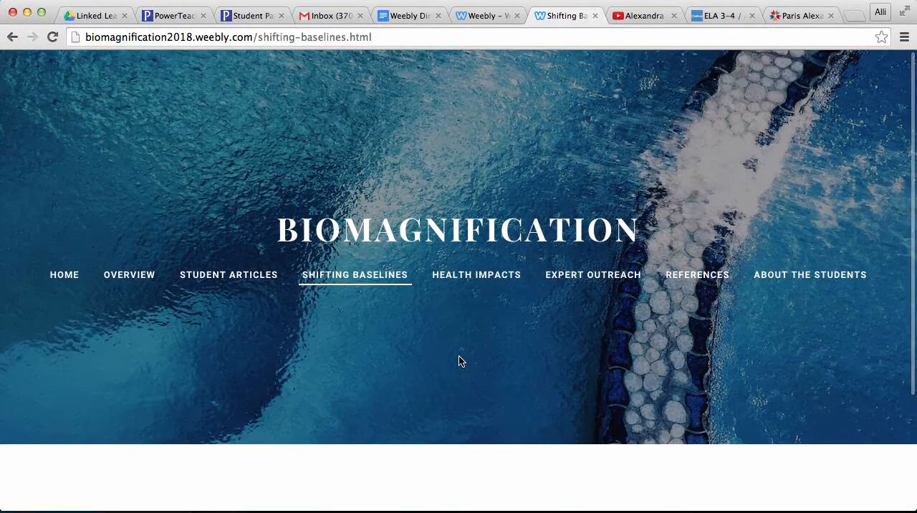
{"action": "left_click", "coordinate": [493, 283]}
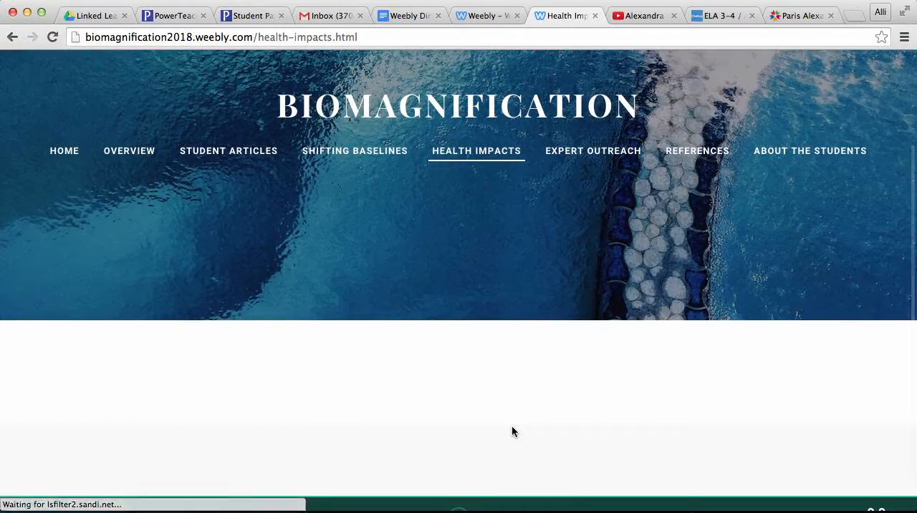